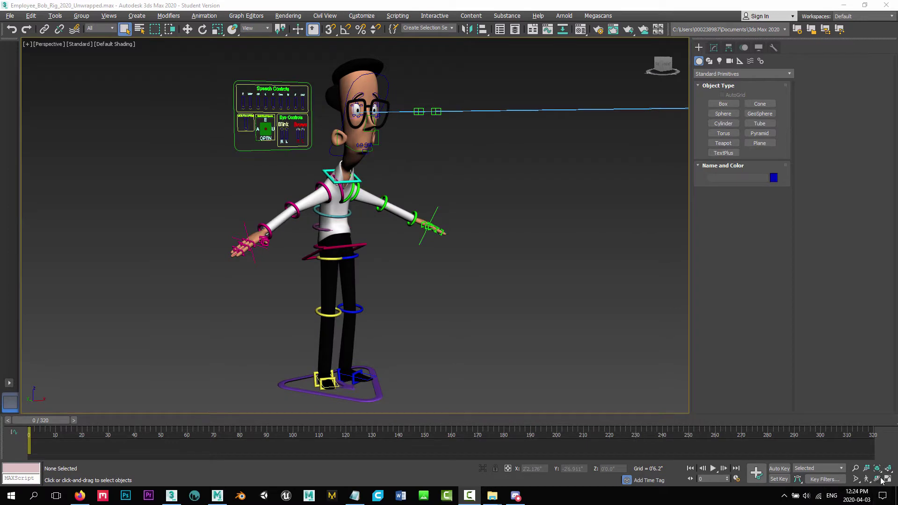
Look over the character rig, its body controls and its facial control panel from several angles
click(878, 479)
drag(363, 251, 387, 262)
click(187, 29)
middle_drag(378, 225, 374, 214)
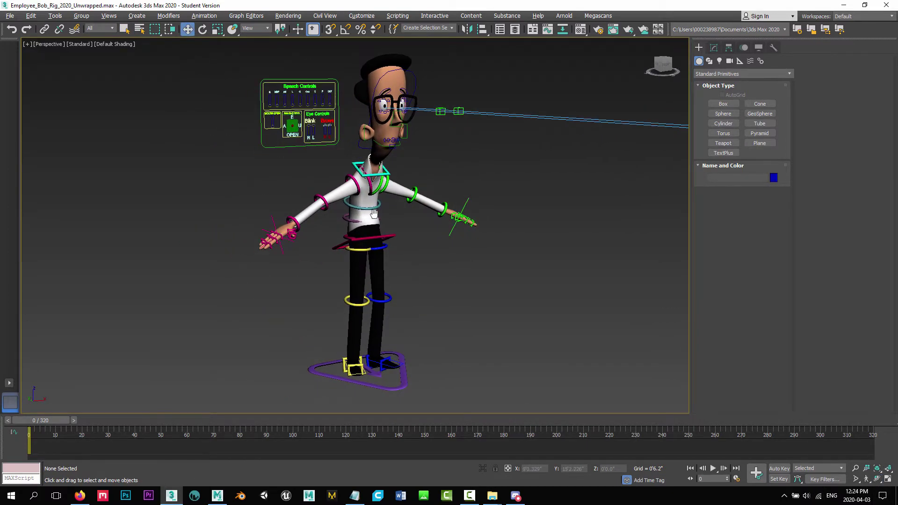
alt+middle_drag(450, 276, 397, 265)
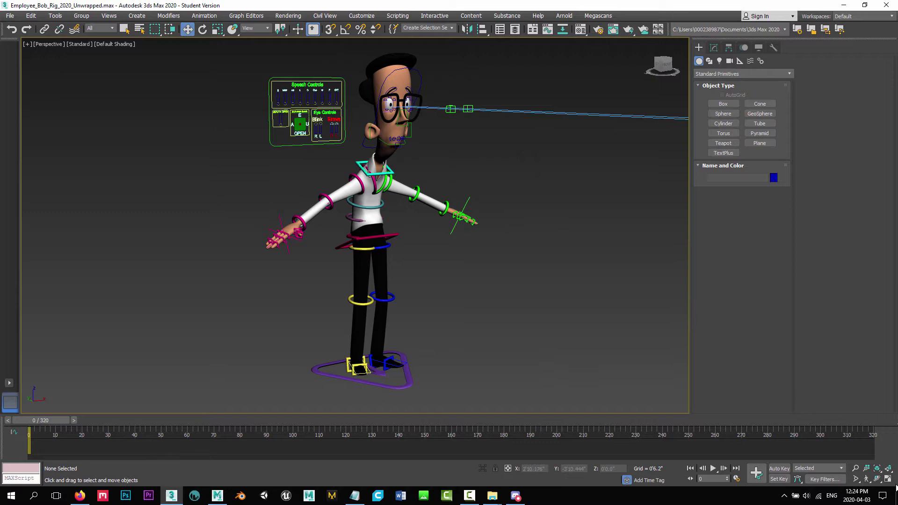
click(877, 479)
mouse_move(374, 257)
mouse_down()
mouse_move(328, 254)
mouse_move(384, 257)
mouse_move(365, 256)
mouse_up()
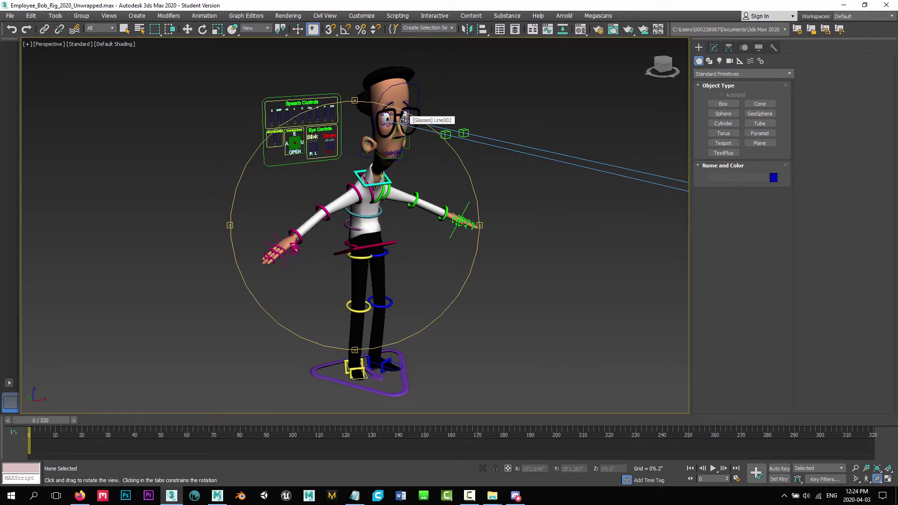
drag(349, 240, 357, 240)
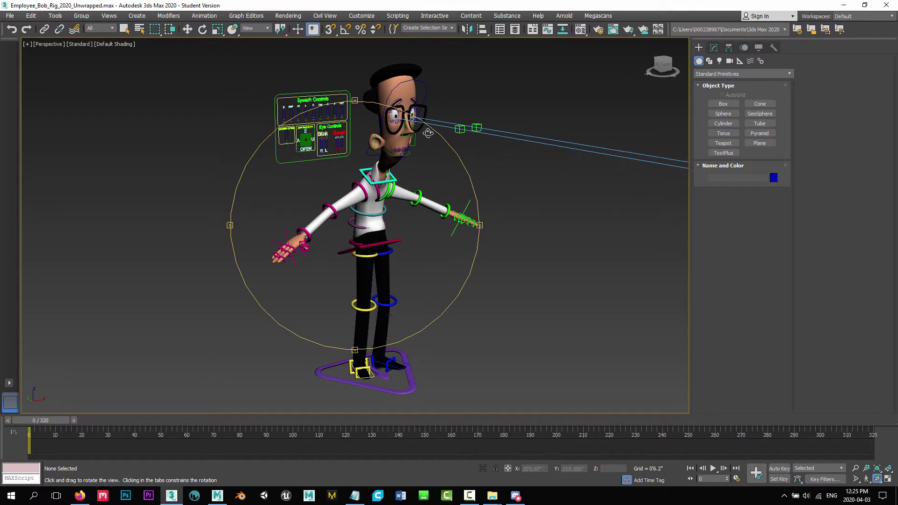
click(187, 30)
middle_drag(446, 275, 445, 257)
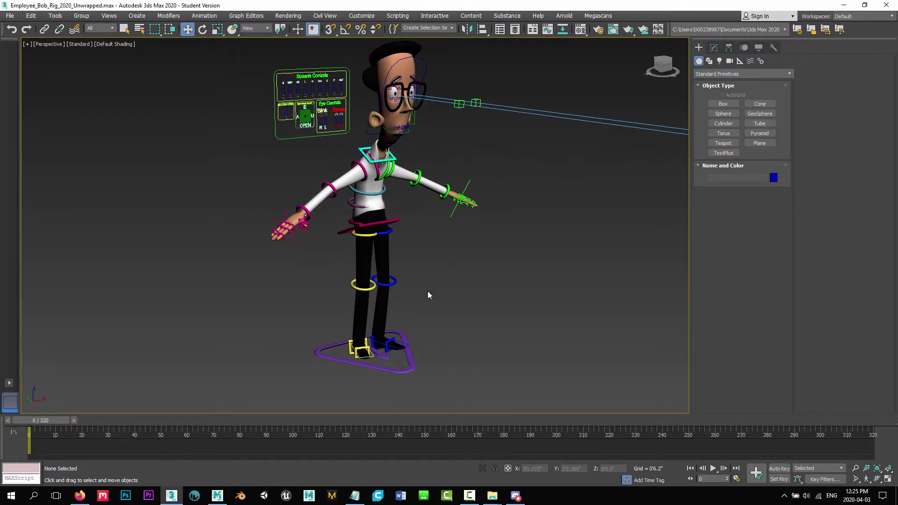
alt+middle_drag(411, 288, 414, 300)
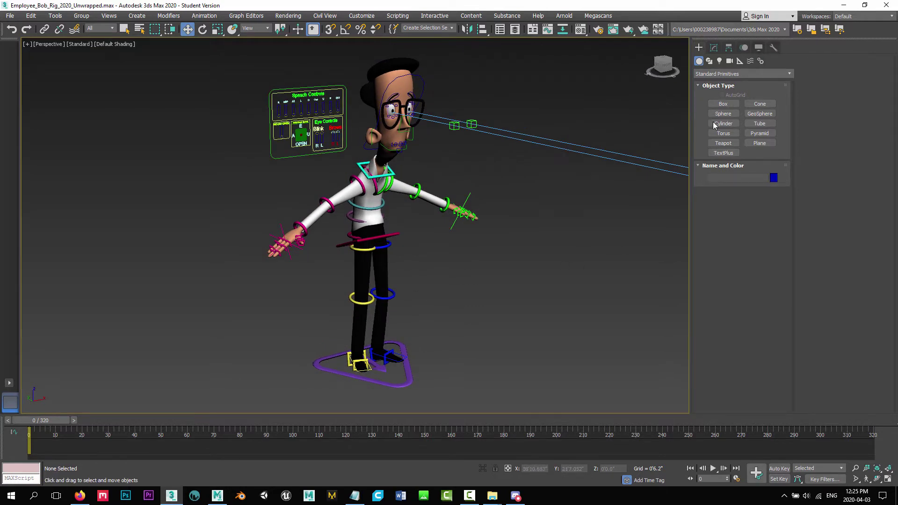
Create a box about 6.5" long, 3.2" wide and 4'8" tall beside the character and move it along X to about -3'2.6"
click(723, 103)
drag(271, 376, 257, 373)
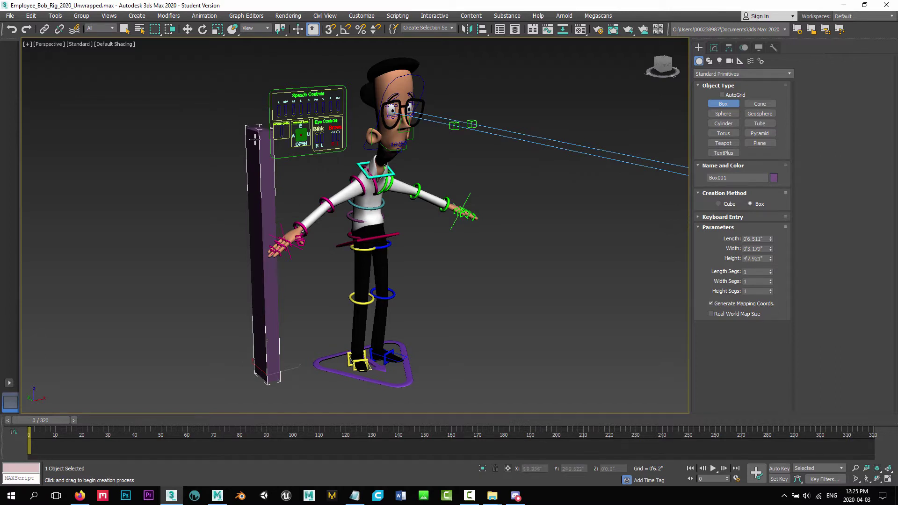
click(254, 134)
click(187, 29)
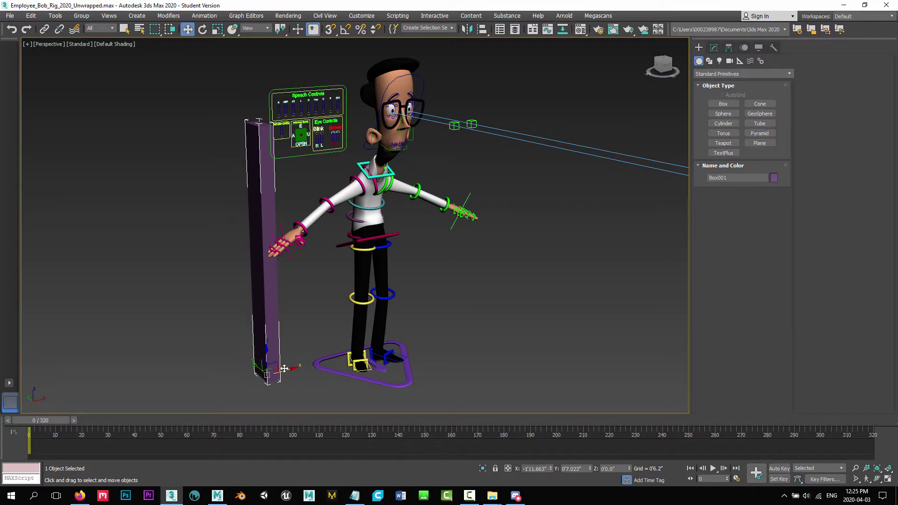
drag(284, 369, 231, 377)
alt+middle_drag(230, 377, 389, 298)
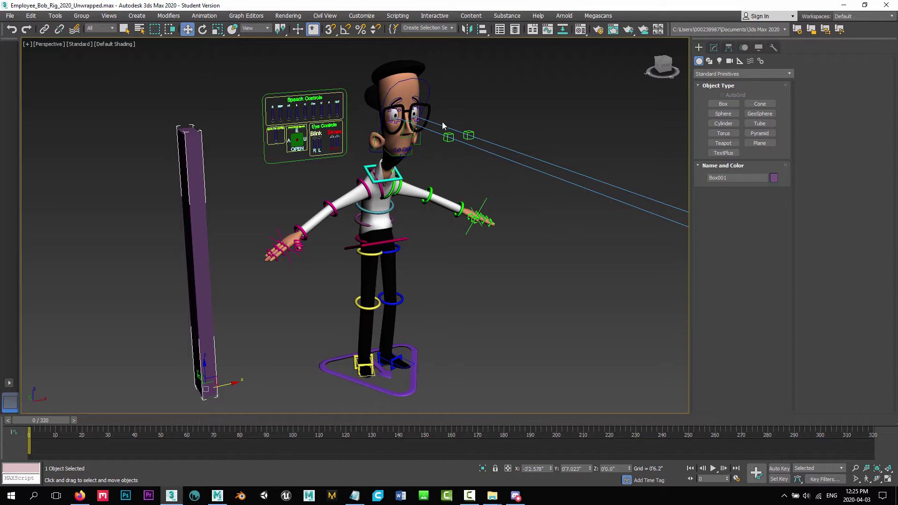
Unhide all hidden objects in the scene so the rig's bones are displayed
right_click(472, 260)
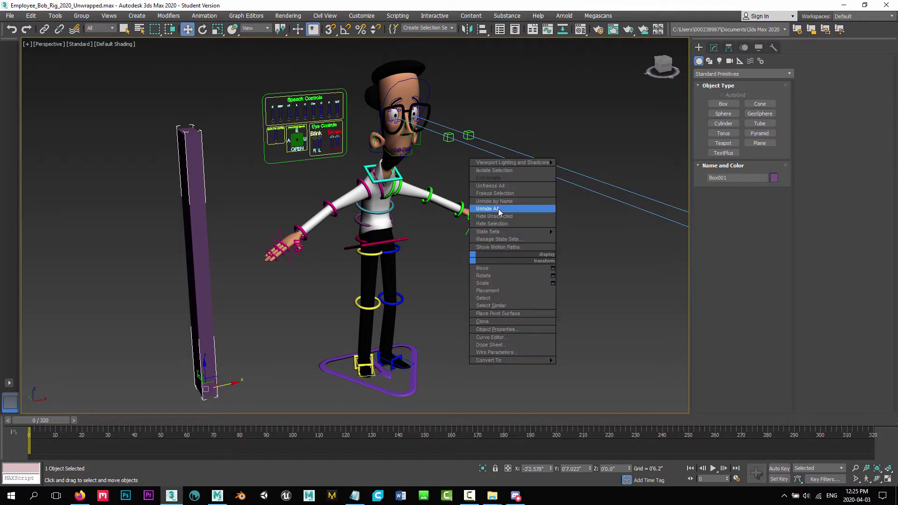
click(498, 209)
click(459, 256)
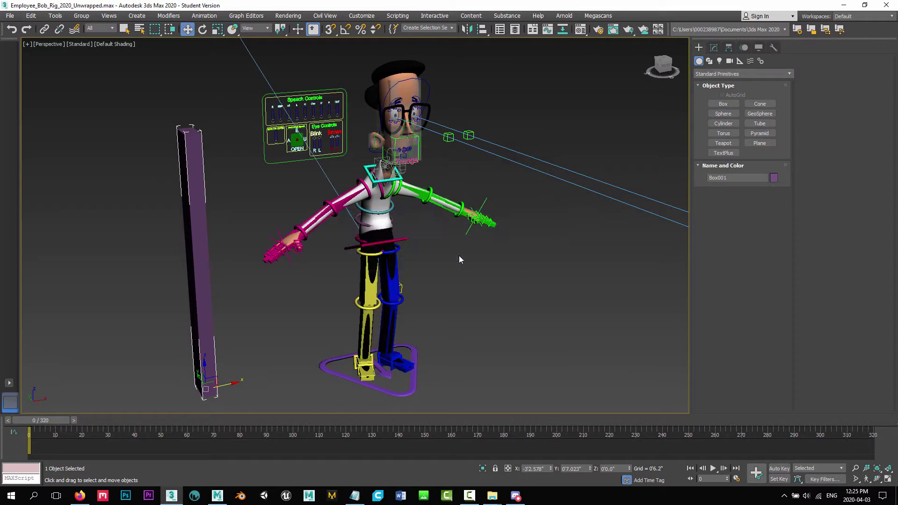
middle_drag(432, 227, 447, 253)
alt+middle_drag(348, 282, 357, 283)
Inspect the limb animation parameters of the right-hand and left-hand IK targets, and clear the selection
click(297, 255)
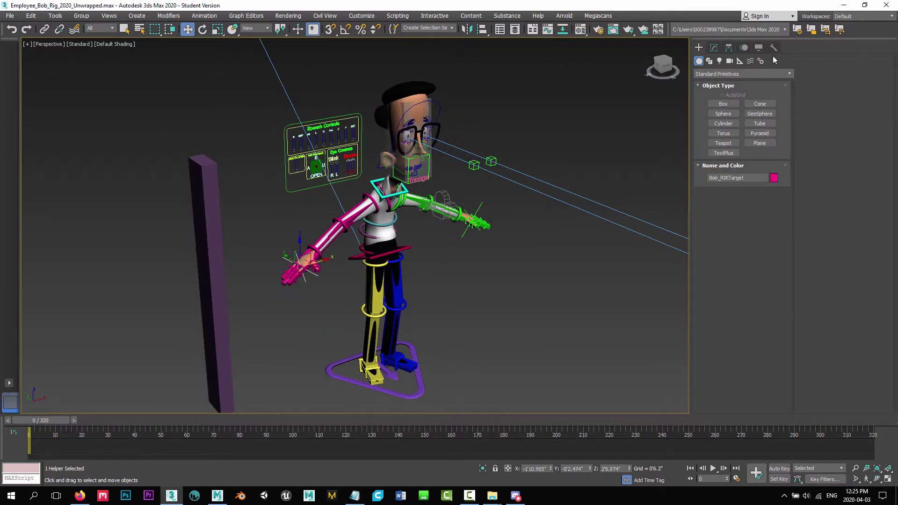
click(728, 47)
click(714, 47)
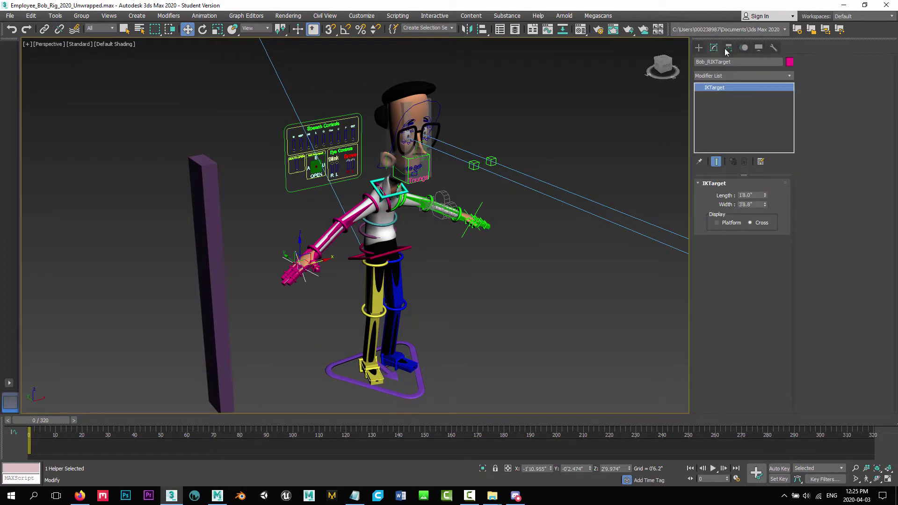
click(743, 47)
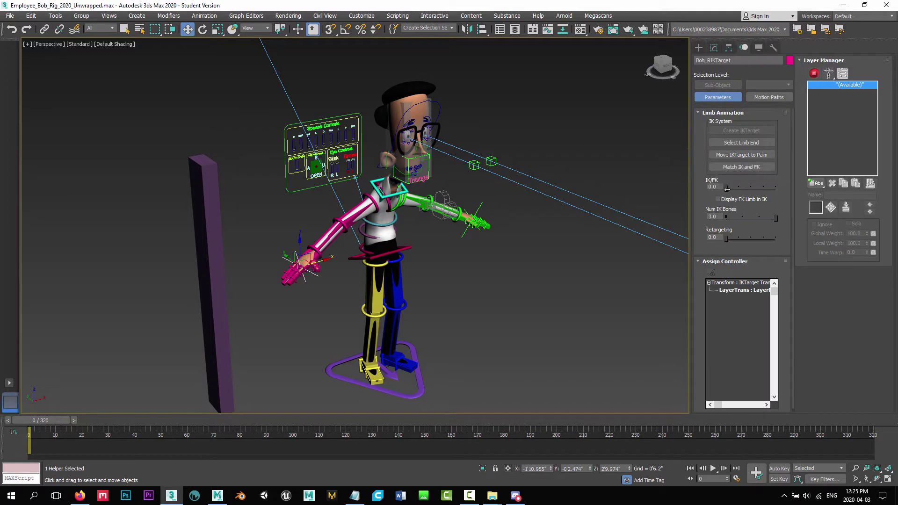
click(481, 202)
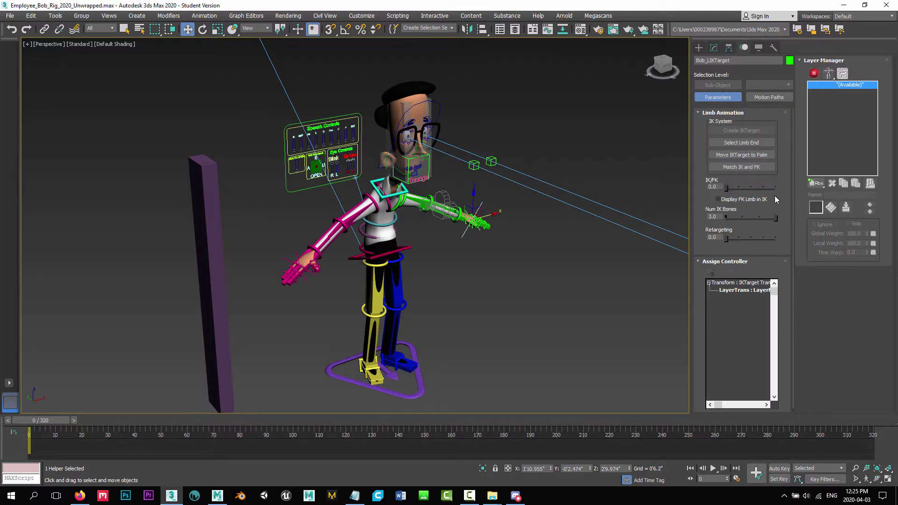
click(502, 312)
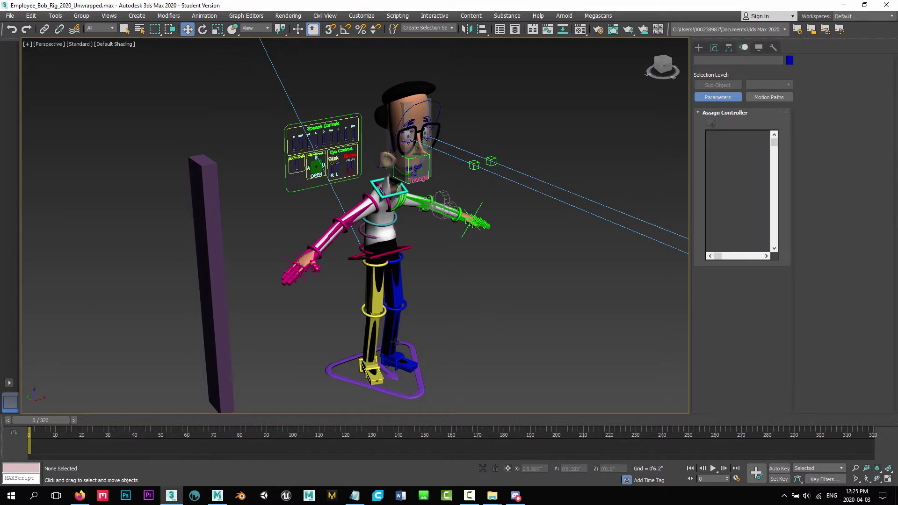
Turn off Always Deform in the head mesh's Skin modifier, and disable that modifier in the stack
alt+middle_drag(394, 341, 414, 318)
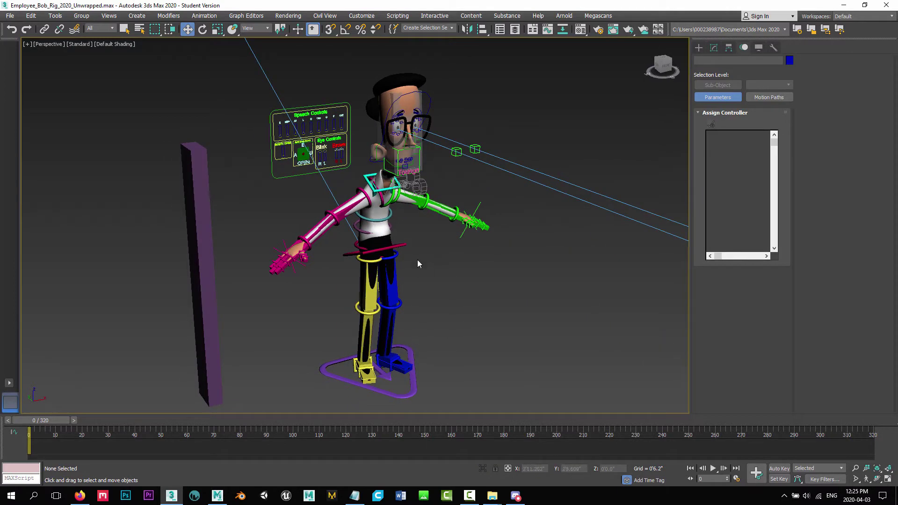
click(402, 89)
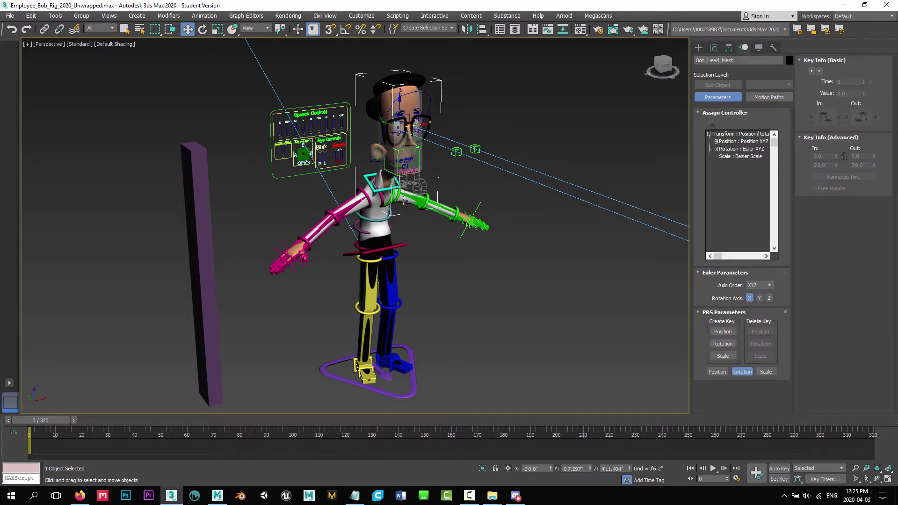
alt+middle_drag(338, 235, 346, 224)
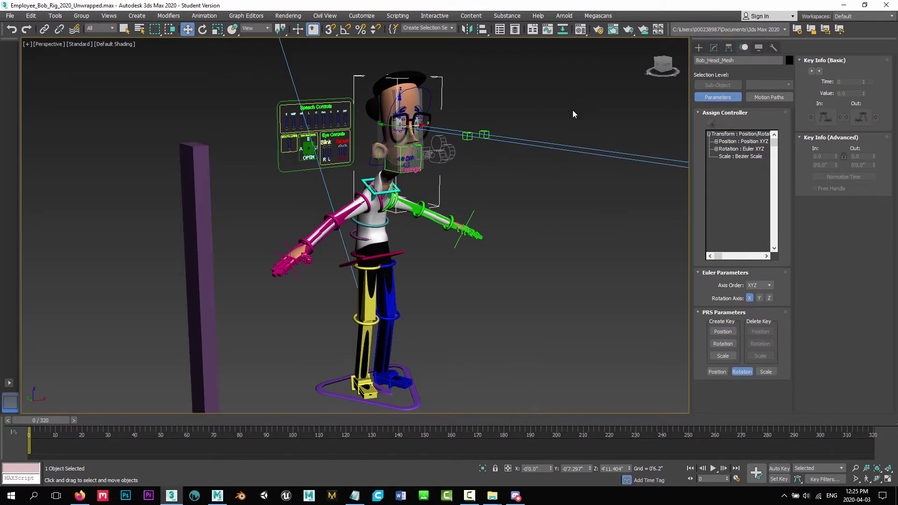
alt+middle_drag(371, 236, 368, 234)
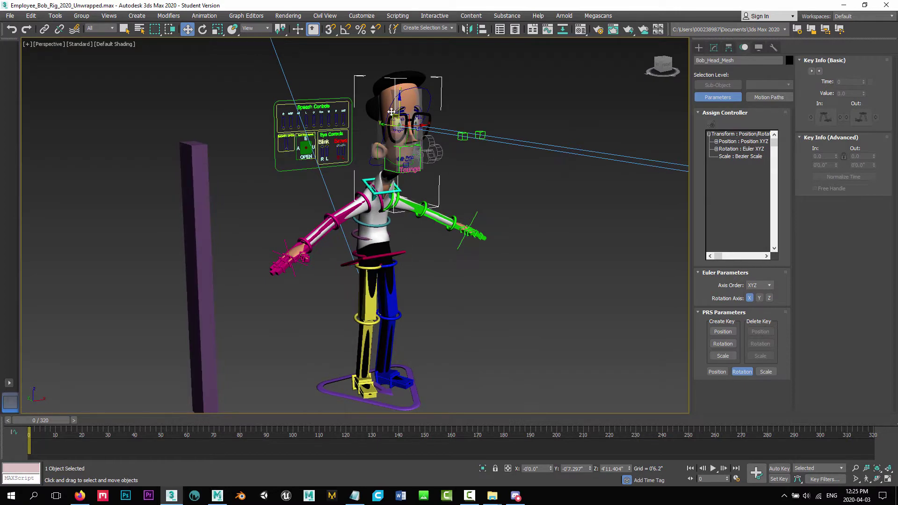
click(714, 48)
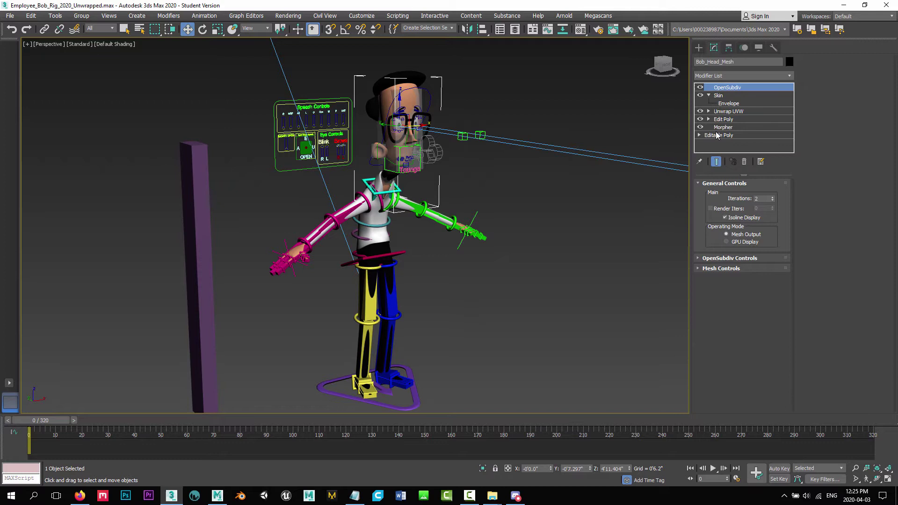
click(722, 96)
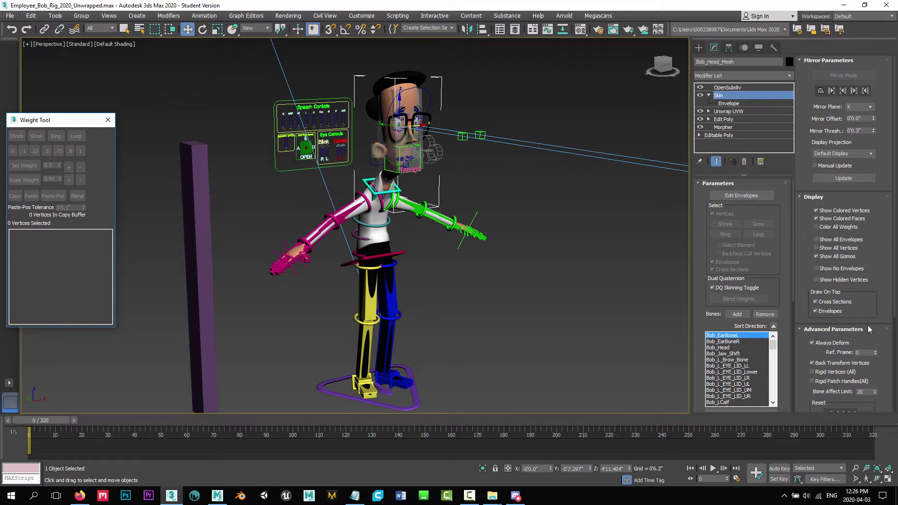
drag(687, 275, 672, 281)
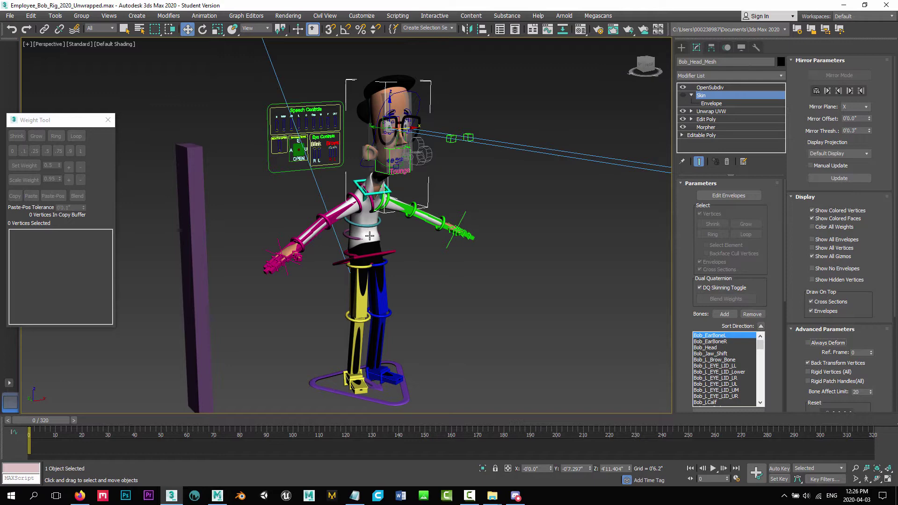
Turn off Always Deform in the body mesh's Skin modifier, and disable that modifier in the stack
click(369, 237)
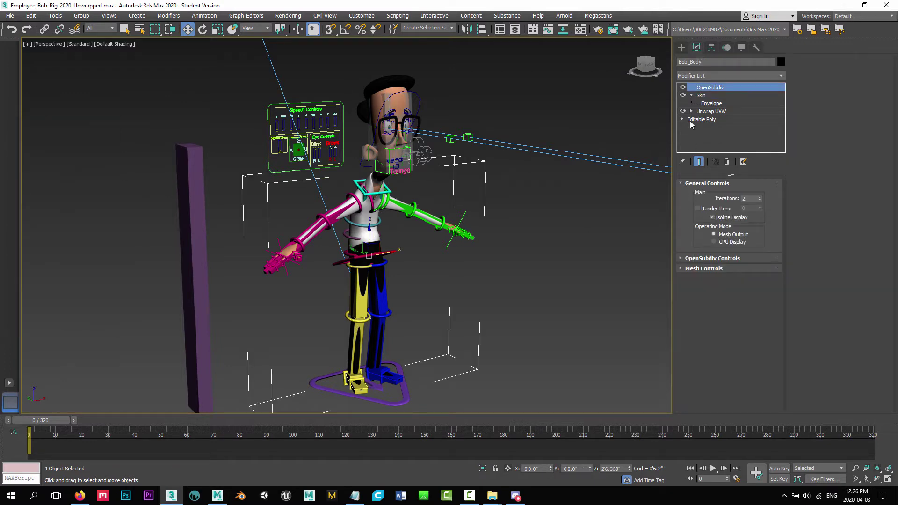
click(701, 96)
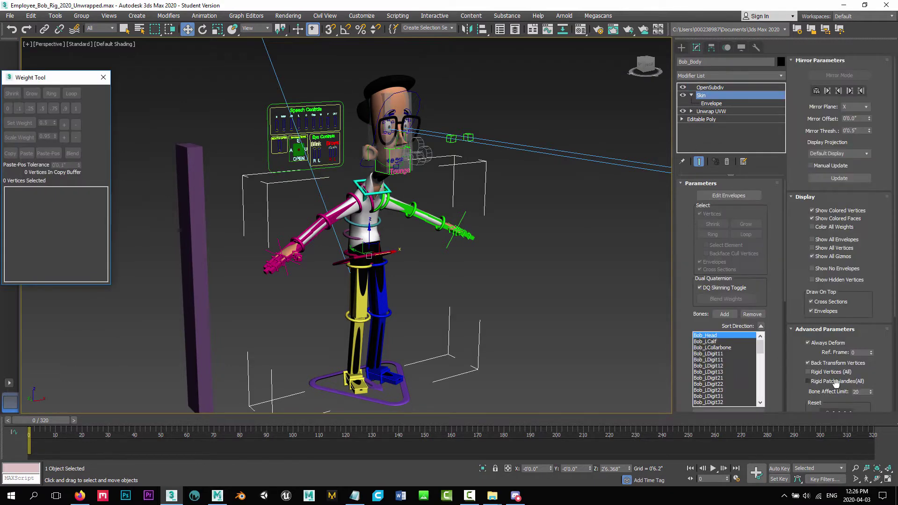
click(808, 343)
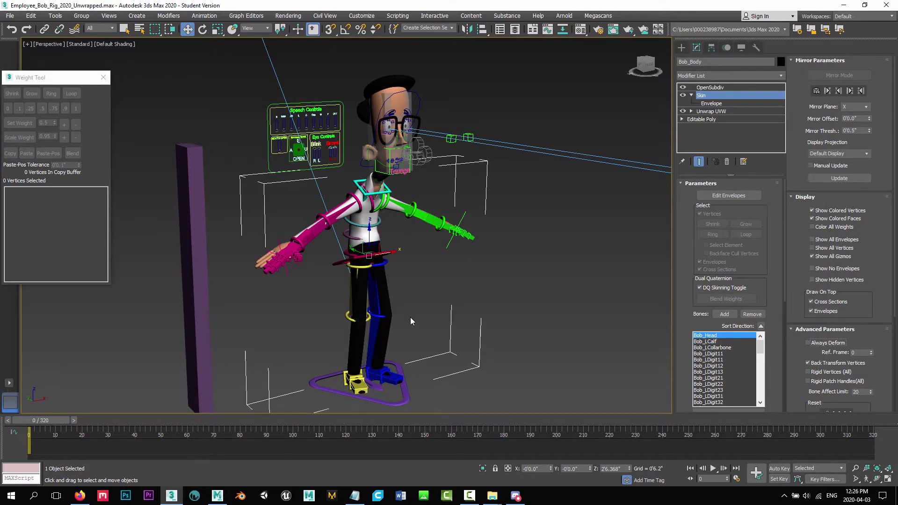
mouse_move(388, 318)
alt+middle_down()
mouse_move(409, 326)
mouse_move(374, 319)
mouse_move(385, 319)
alt+middle_up()
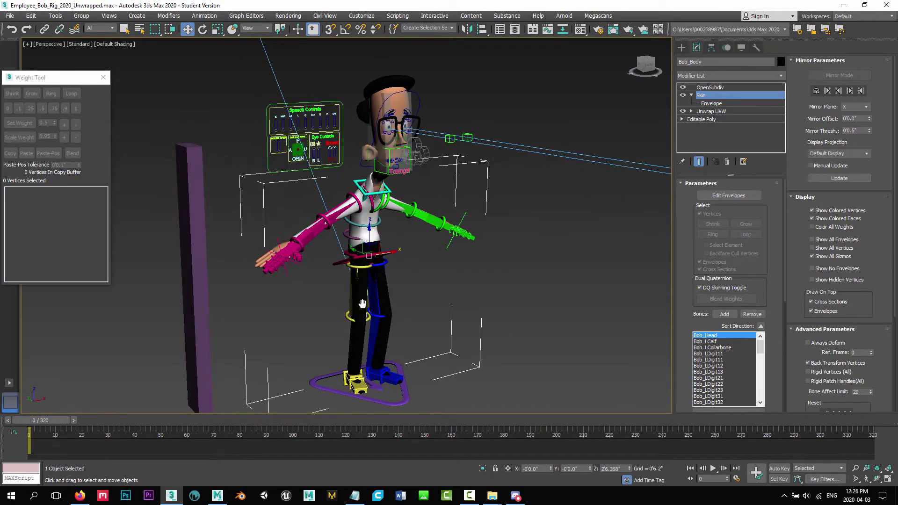
scroll(380, 300, up, 3)
alt+middle_drag(381, 300, 362, 286)
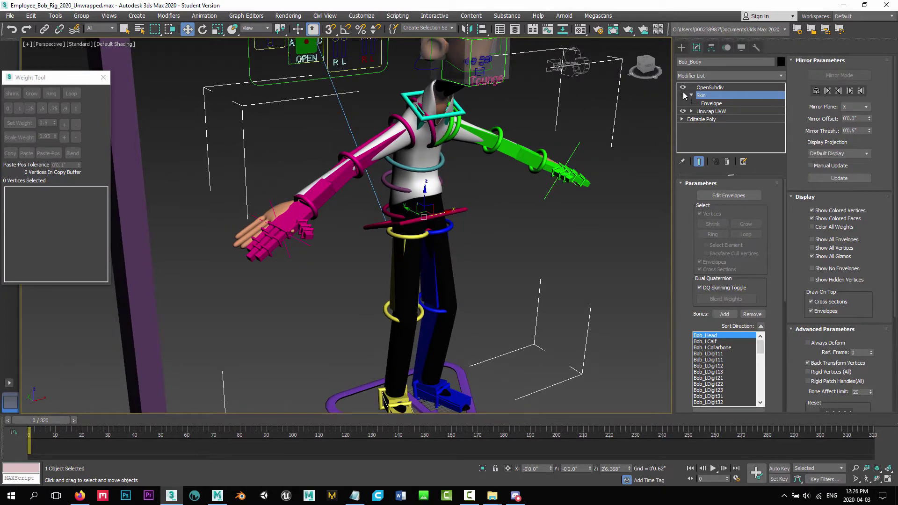
alt+middle_drag(335, 272, 357, 280)
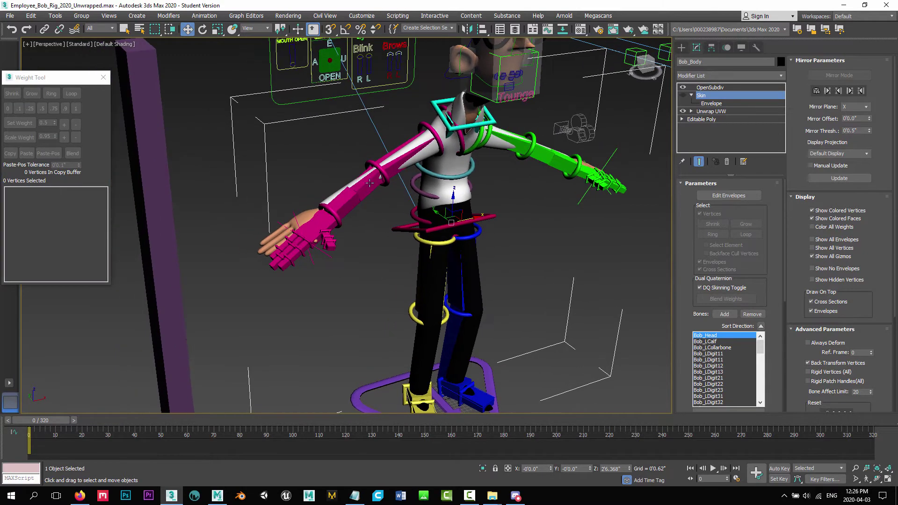
Rotate the right forearm bone so the lower arm and hand bones line up inside the arm mesh
scroll(364, 246, up, 5)
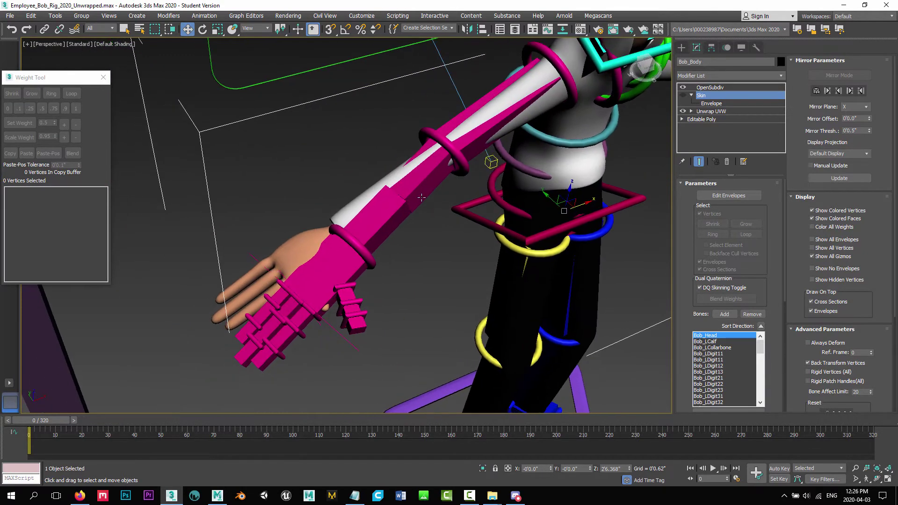
click(435, 187)
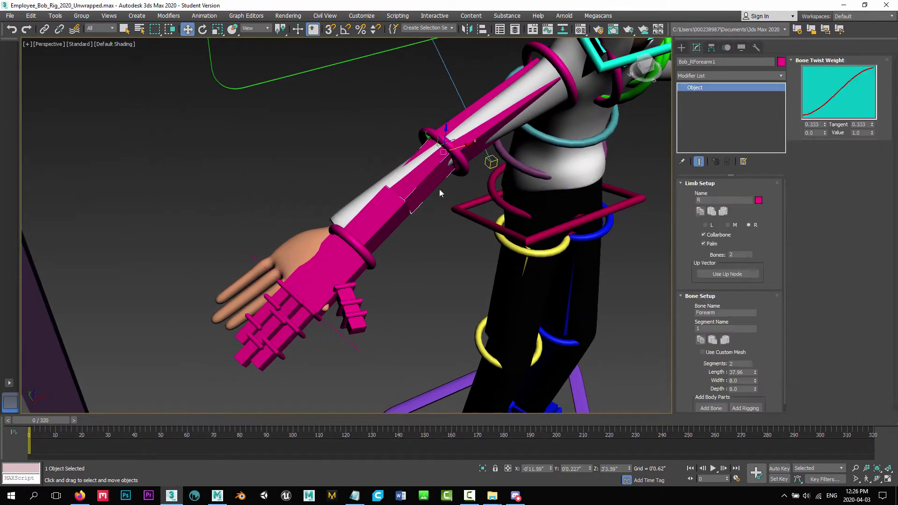
click(201, 30)
drag(447, 170, 437, 169)
alt+middle_drag(363, 297, 423, 263)
Move the right calf gizmo at the knee to bring the leg bones in line with the leg mesh
scroll(400, 256, down, 4)
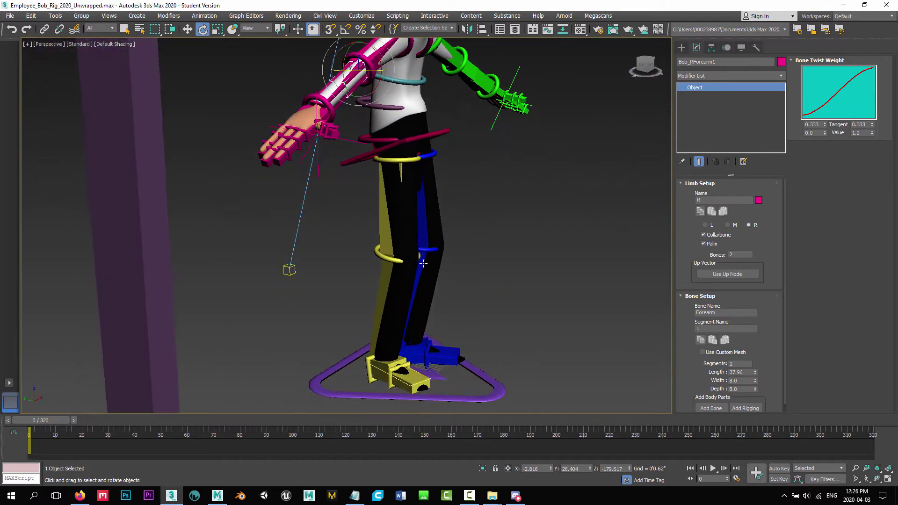
scroll(422, 263, up, 3)
click(374, 256)
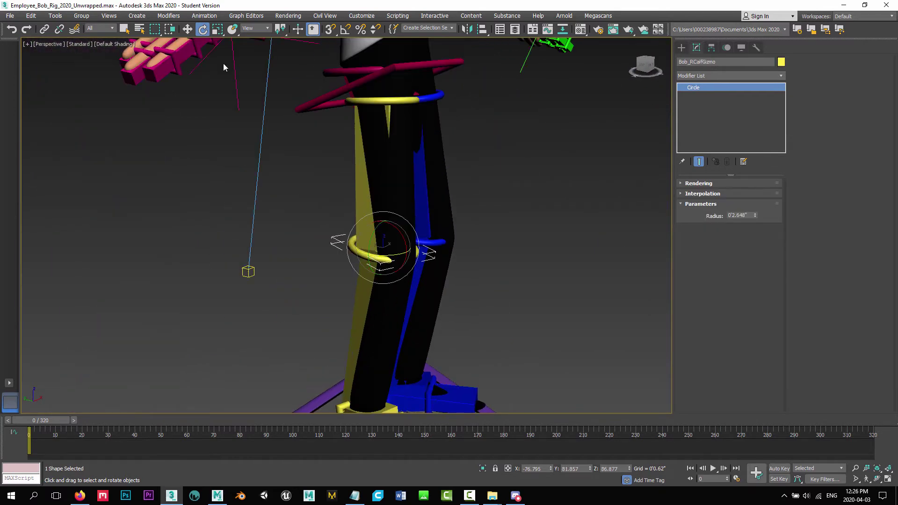
click(187, 29)
drag(365, 245, 373, 249)
alt+middle_drag(428, 304, 396, 306)
scroll(393, 327, down, 3)
middle_drag(383, 196, 402, 286)
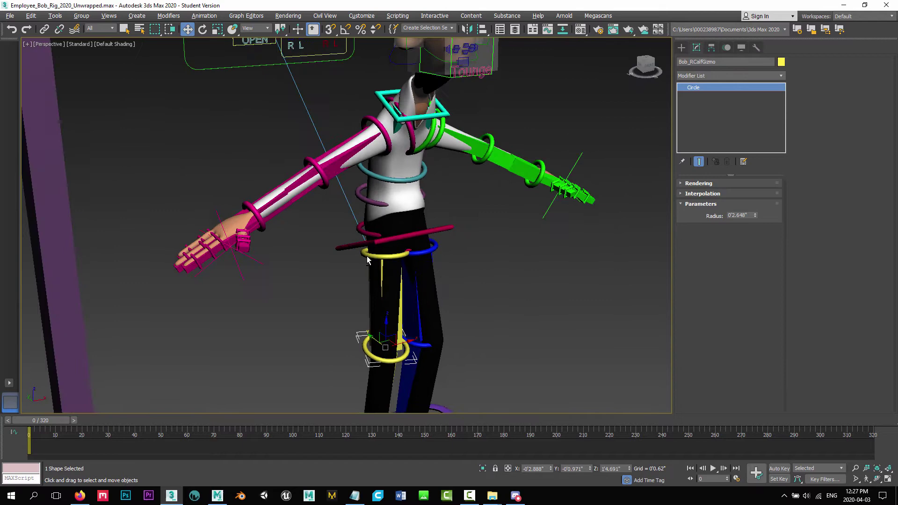
alt+middle_drag(398, 189, 381, 189)
middle_drag(380, 189, 428, 218)
scroll(380, 204, down, 3)
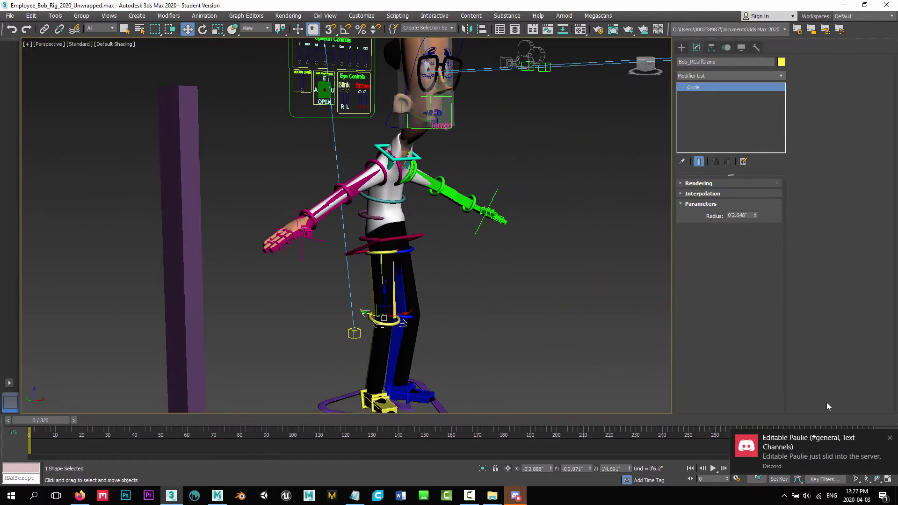
Make the character's body mesh see-through so the rig bones inside it can be checked
alt+middle_drag(414, 264, 322, 264)
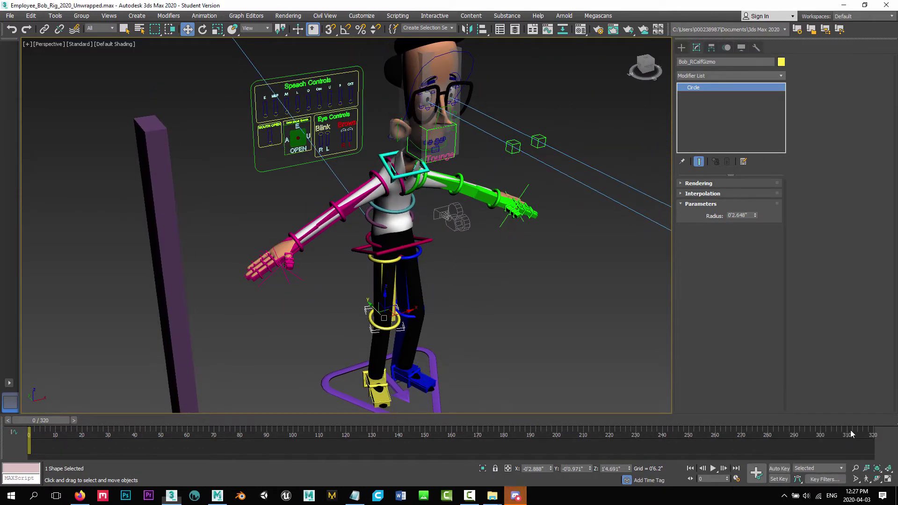
click(396, 200)
mouse_move(396, 201)
alt+middle_down()
mouse_move(372, 244)
mouse_move(437, 208)
mouse_move(393, 217)
alt+middle_up()
click(447, 187)
scroll(392, 217, up, 3)
click(407, 226)
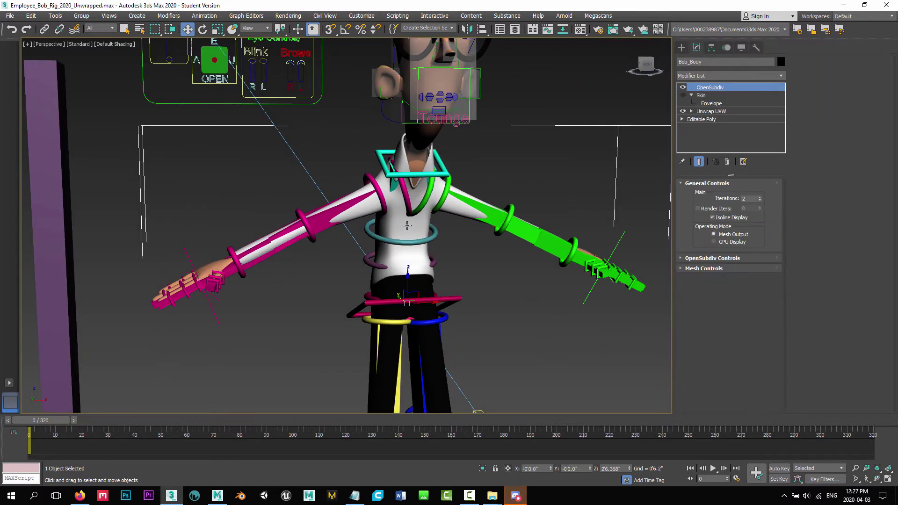
key(alt+x)
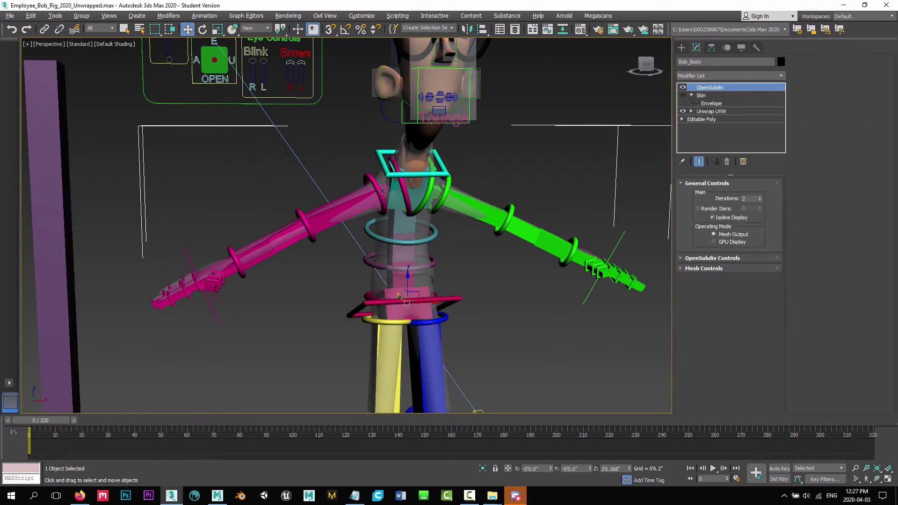
Copy the limb settings from the right arm's collarbone and paste them mirrored onto the left arm
right_click(381, 190)
click(399, 125)
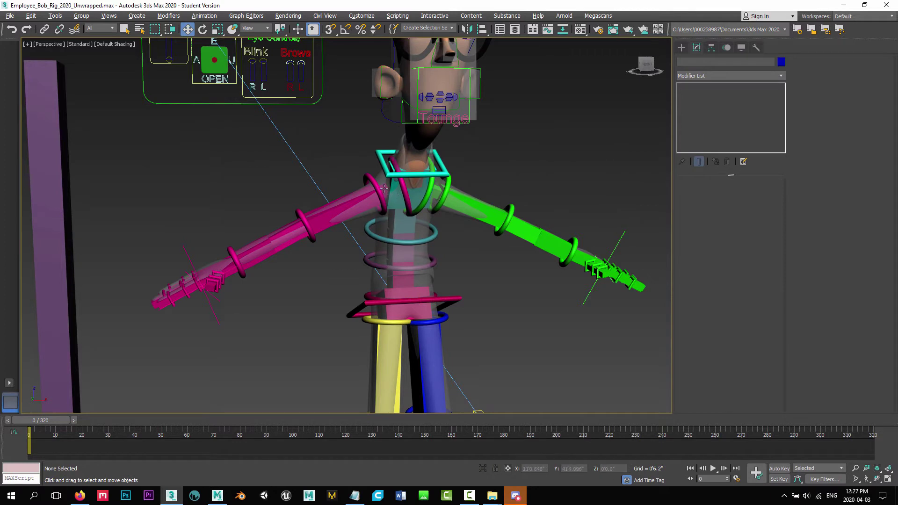
click(383, 189)
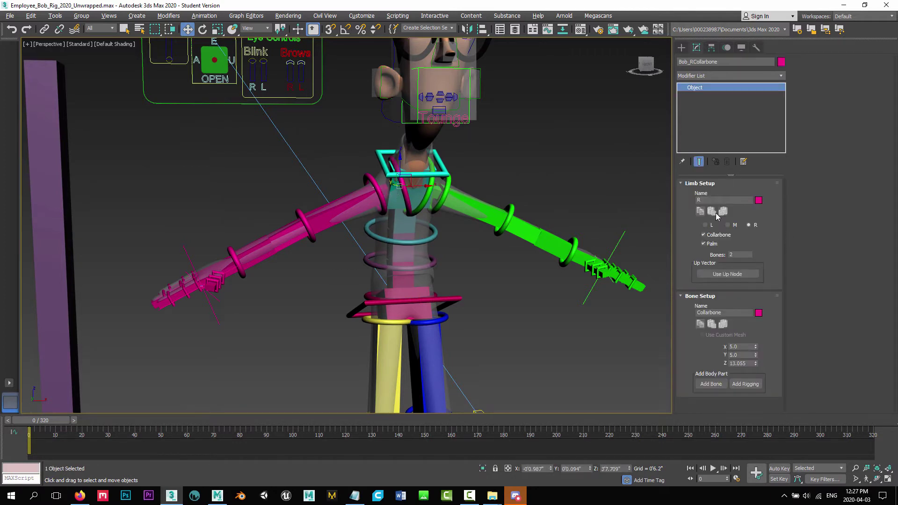
click(702, 210)
alt+middle_drag(475, 230, 430, 195)
click(434, 192)
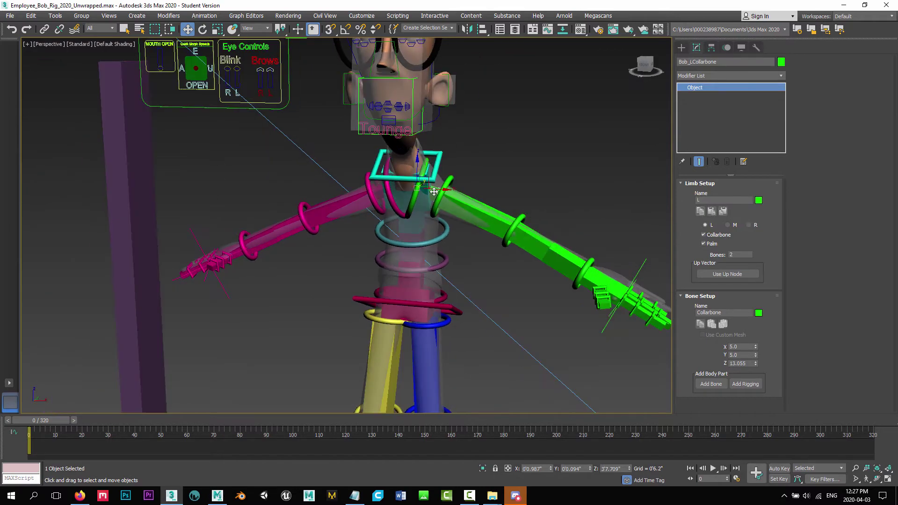
click(722, 212)
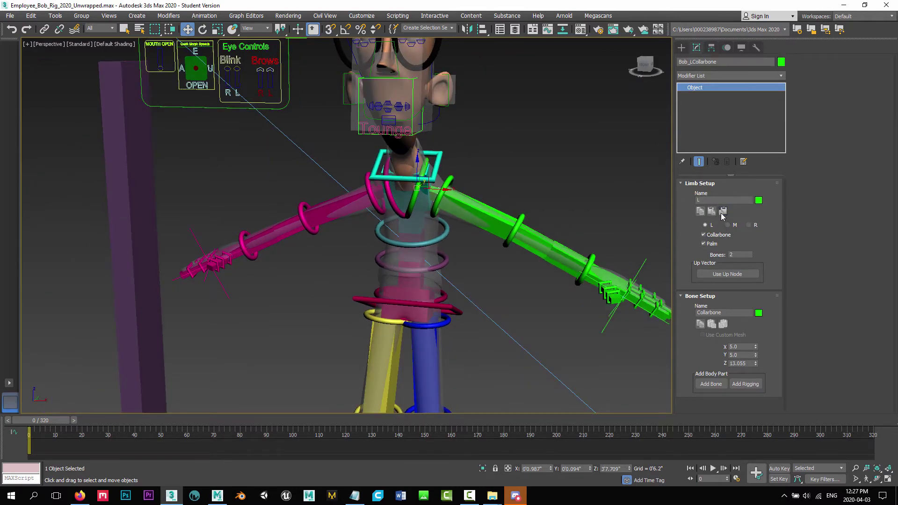
Copy the limb settings from the right thigh and paste them mirrored onto the left leg
alt+middle_drag(375, 277, 405, 276)
middle_drag(405, 354, 395, 252)
click(398, 258)
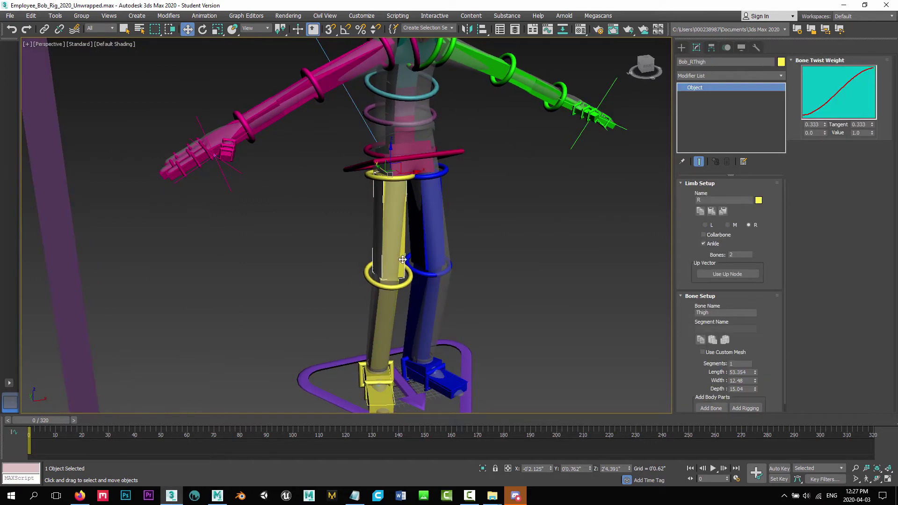
click(699, 214)
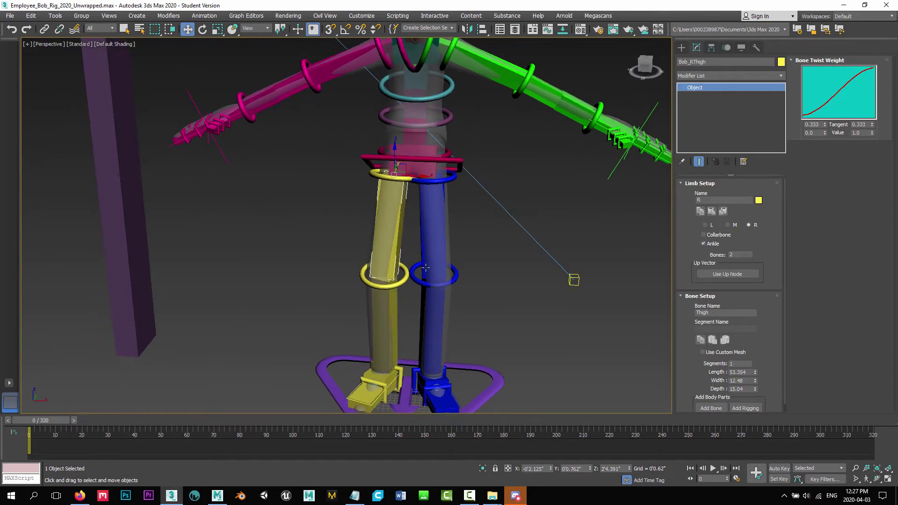
click(424, 267)
click(723, 212)
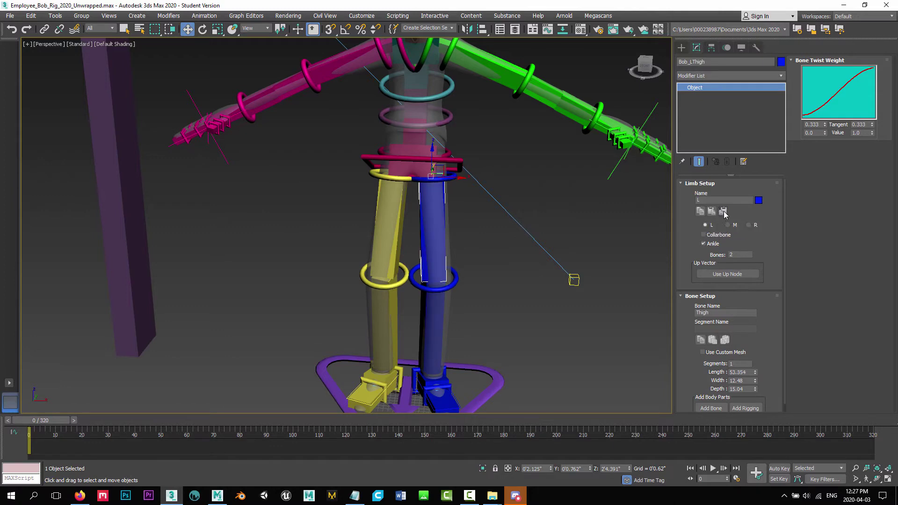
Turn off the see-through display on the character's body mesh
alt+middle_drag(351, 249, 416, 230)
scroll(418, 247, down, 3)
middle_drag(402, 195, 405, 242)
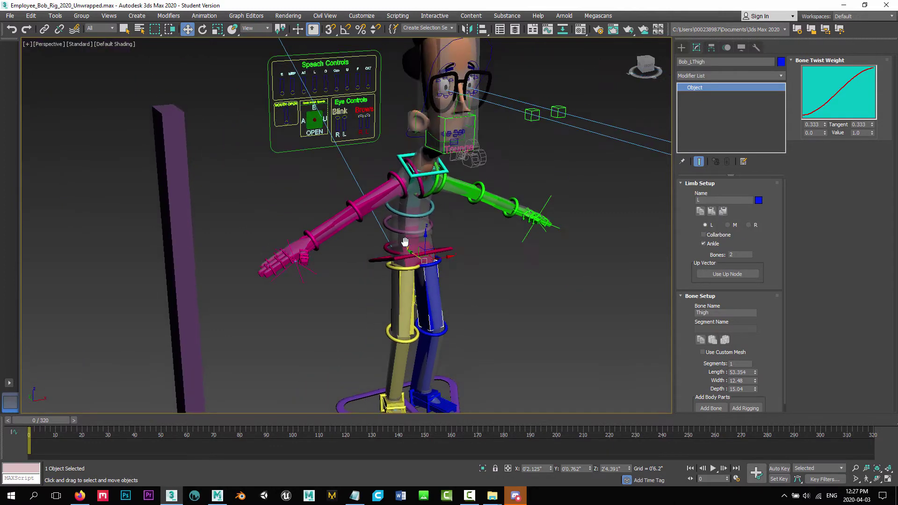
right_click(427, 214)
middle_drag(471, 209, 468, 235)
click(397, 251)
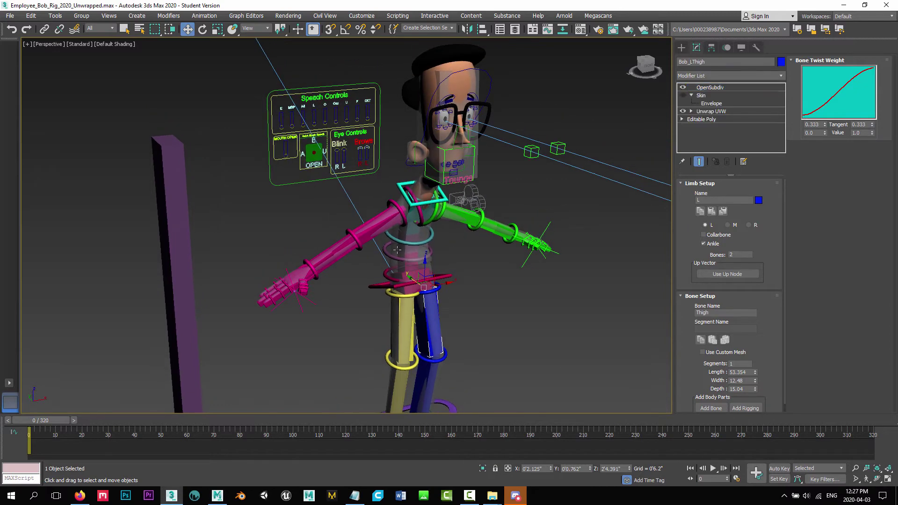
key(alt+x)
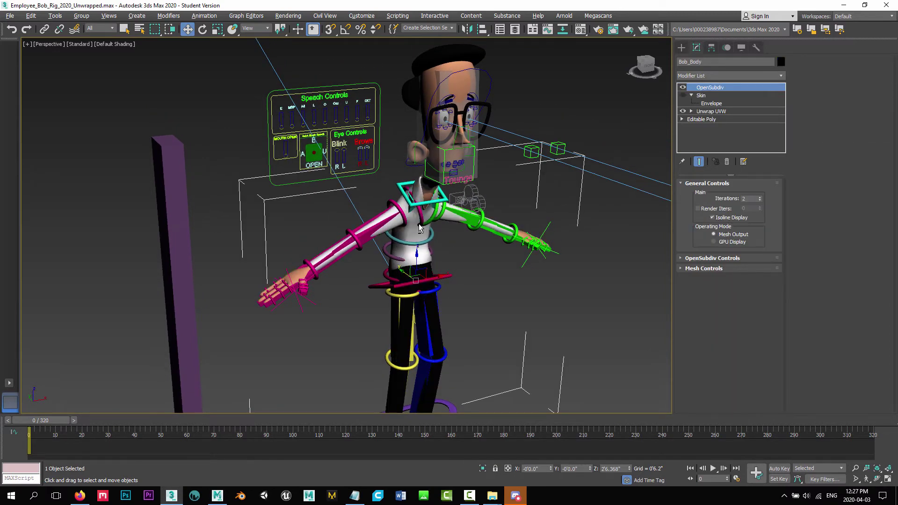
alt+middle_drag(419, 228, 501, 206)
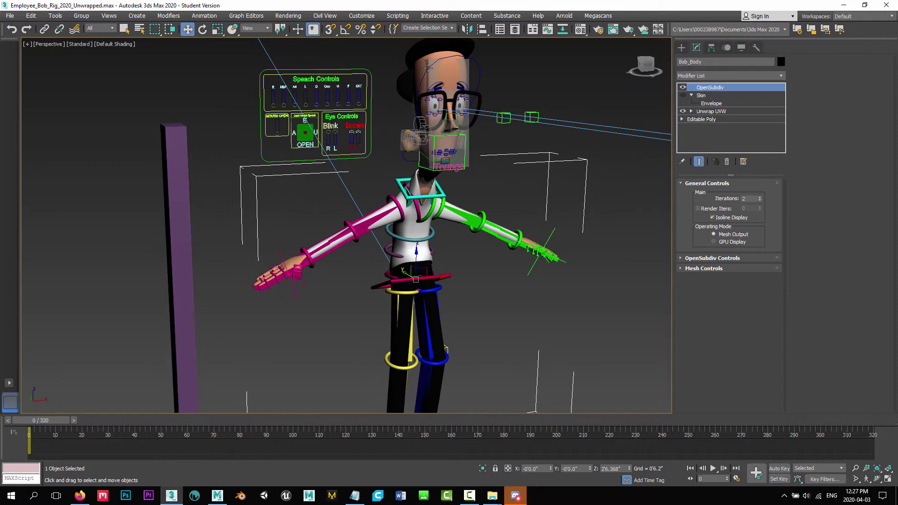
Show the Skin modifier settings of the head mesh and check its Always Deform option
click(419, 69)
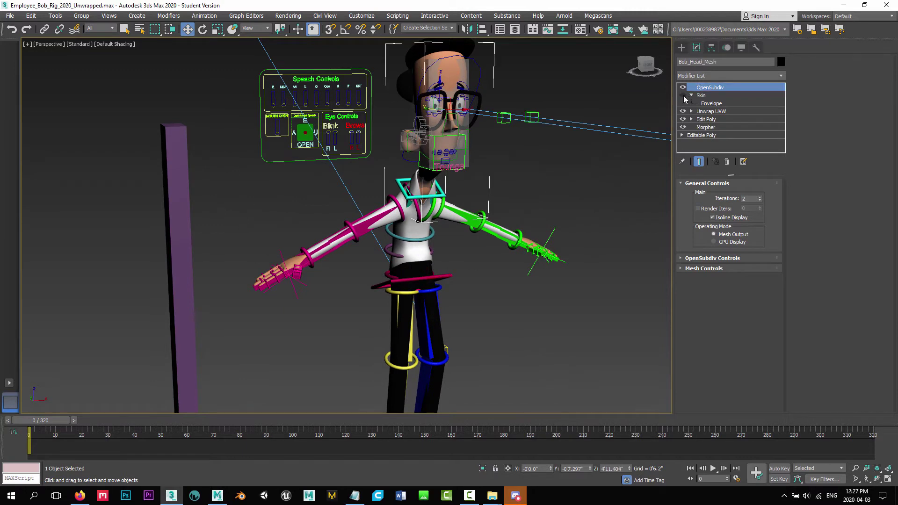
click(701, 96)
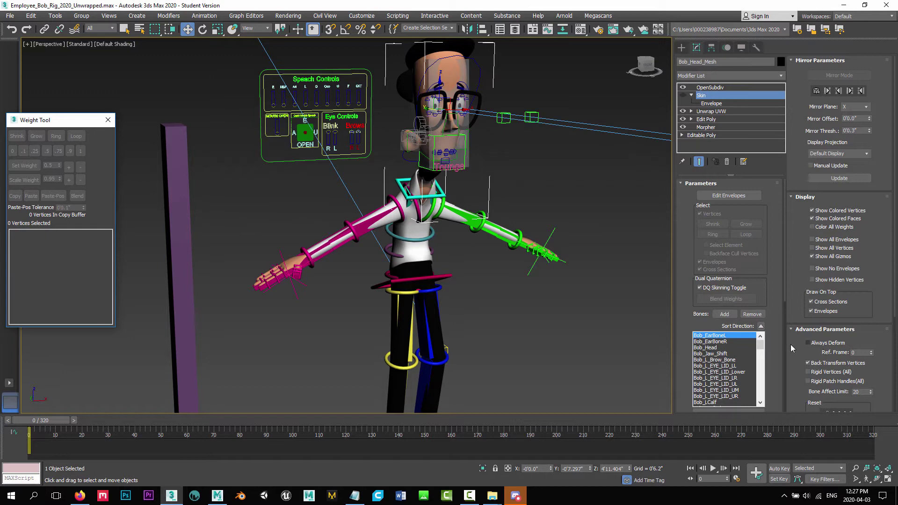
scroll(477, 300, down, 4)
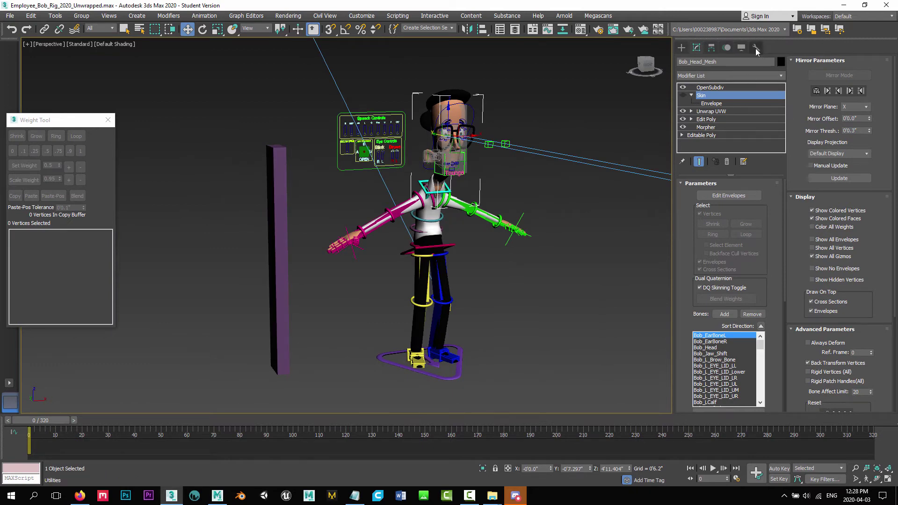
Rescale the world units of the entire scene by a scale factor of 0.8
click(756, 46)
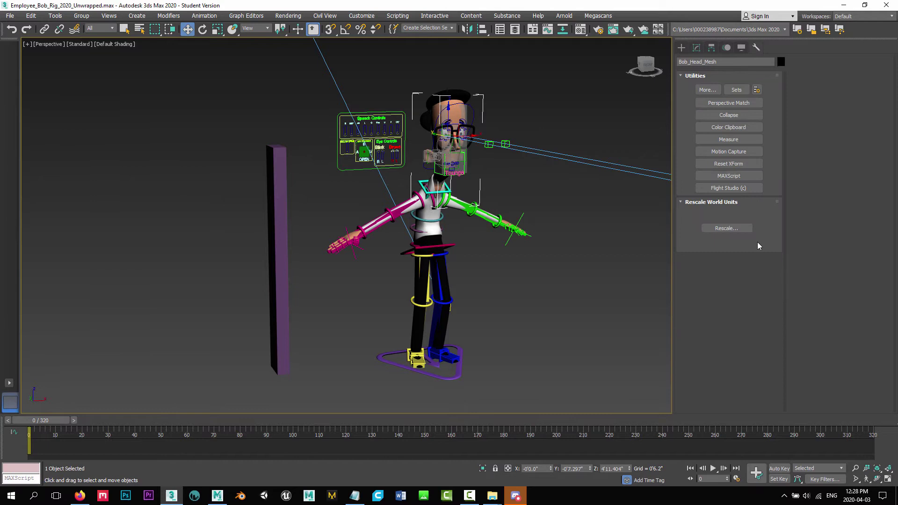
click(707, 90)
scroll(396, 284, down, 1)
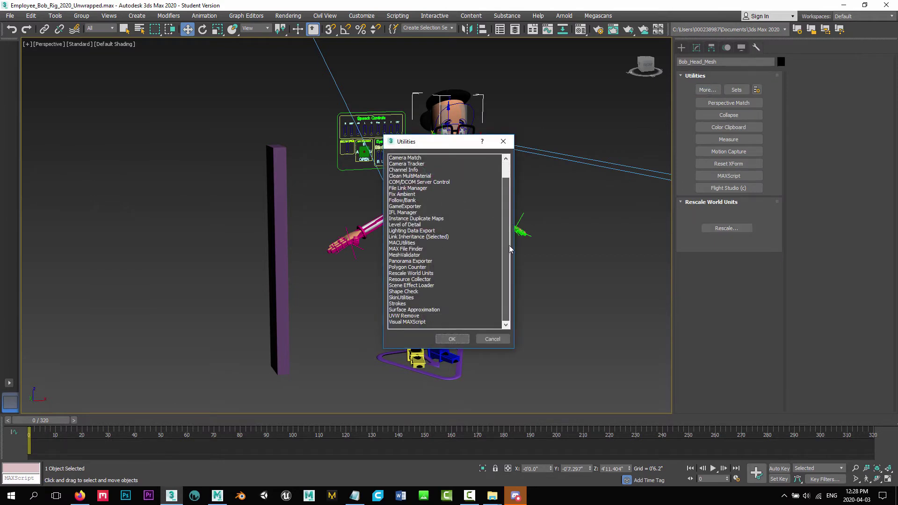
click(502, 342)
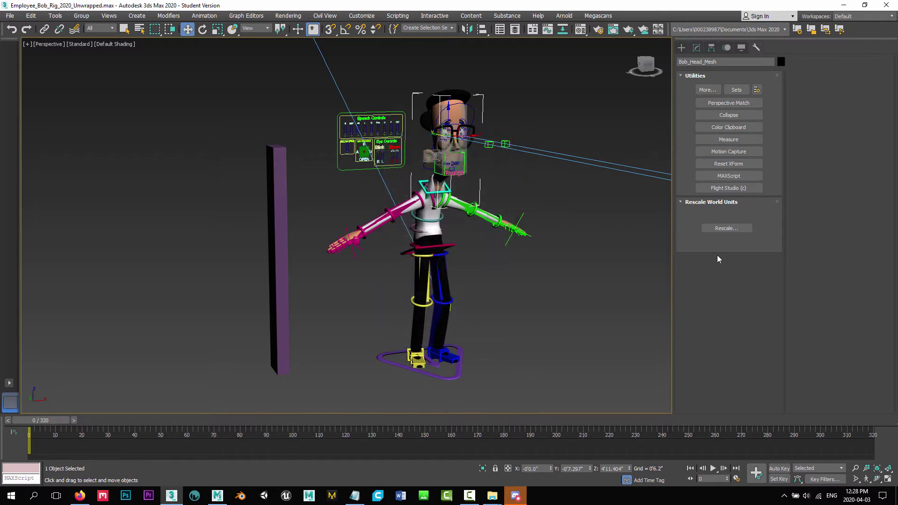
click(723, 228)
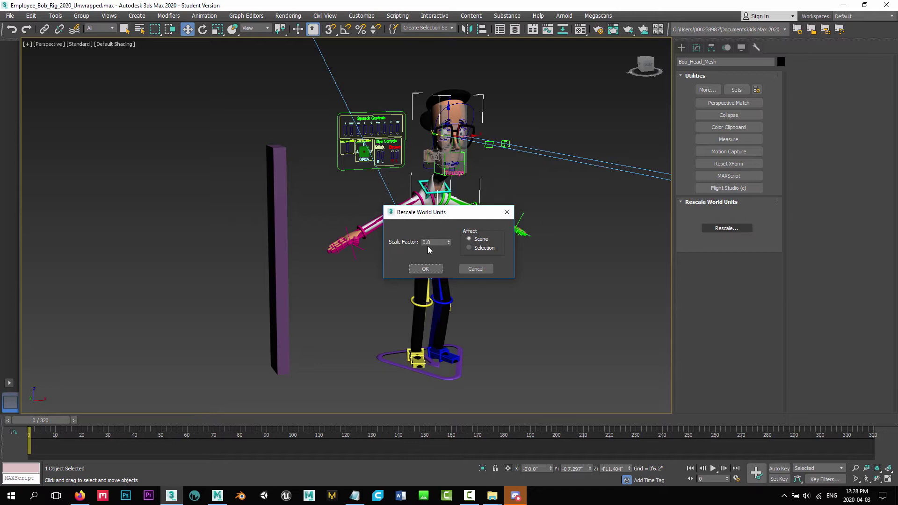
click(425, 269)
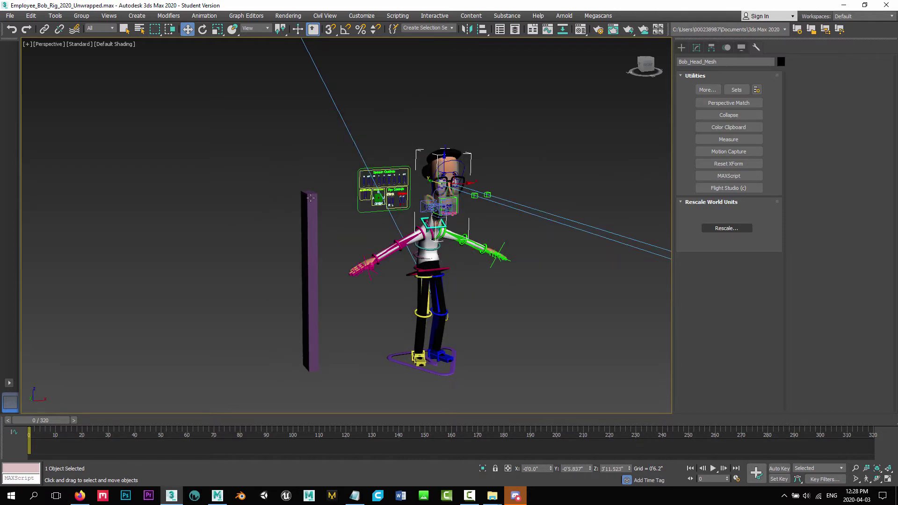
Delete the tall purple reference box standing beside the character
click(313, 214)
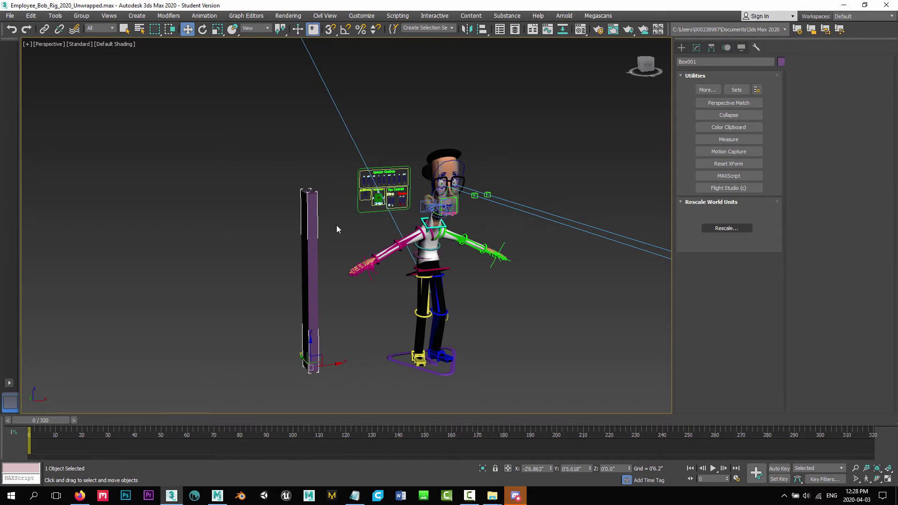
key(Delete)
Draw a box about 4'8" tall beside the character to gauge its height, and delete the box
click(681, 47)
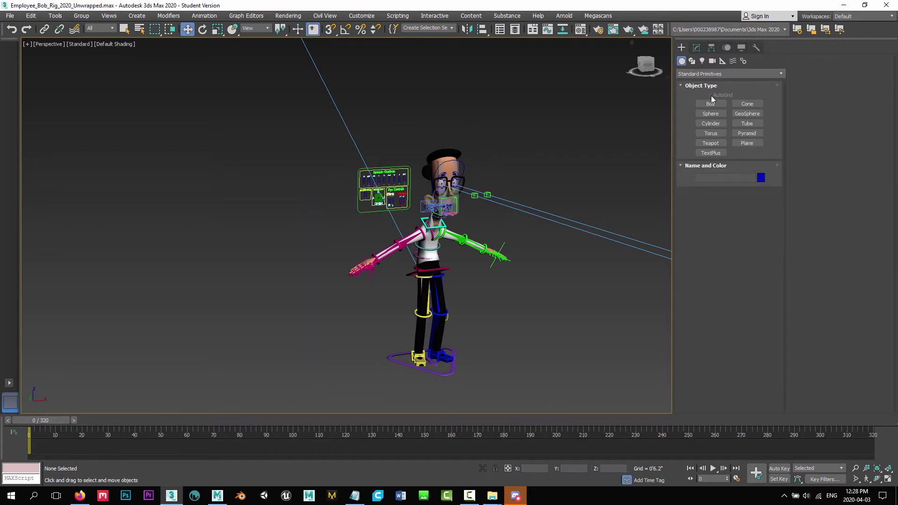
click(710, 102)
drag(319, 344, 317, 353)
click(298, 169)
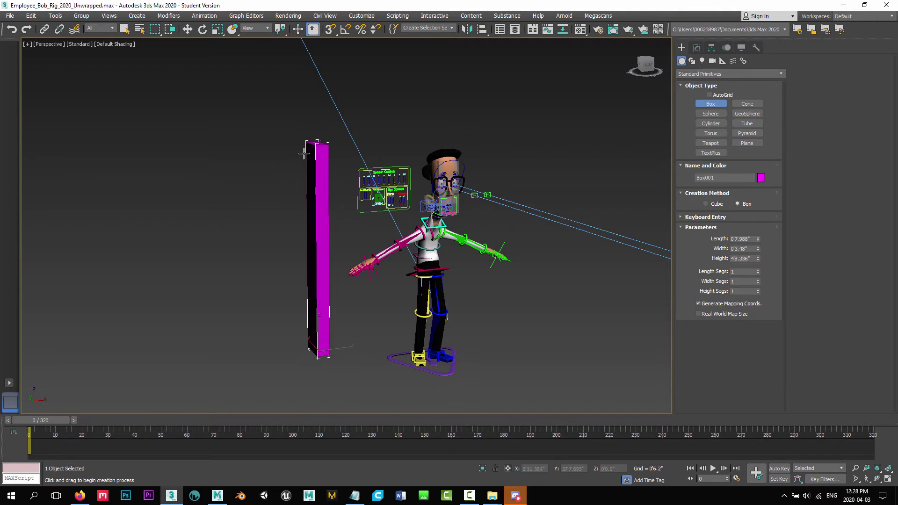
click(304, 149)
mouse_move(418, 318)
alt+middle_down()
mouse_move(396, 304)
mouse_move(433, 313)
mouse_move(421, 326)
alt+middle_up()
key(Delete)
scroll(435, 257, up, 4)
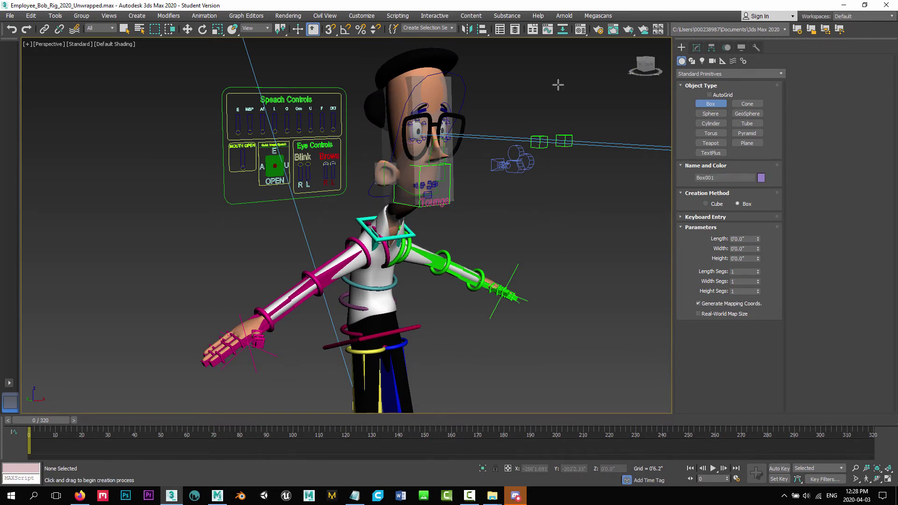
Turn on Always Deform in the head mesh's Skin modifier, and enable that modifier in the stack
click(696, 47)
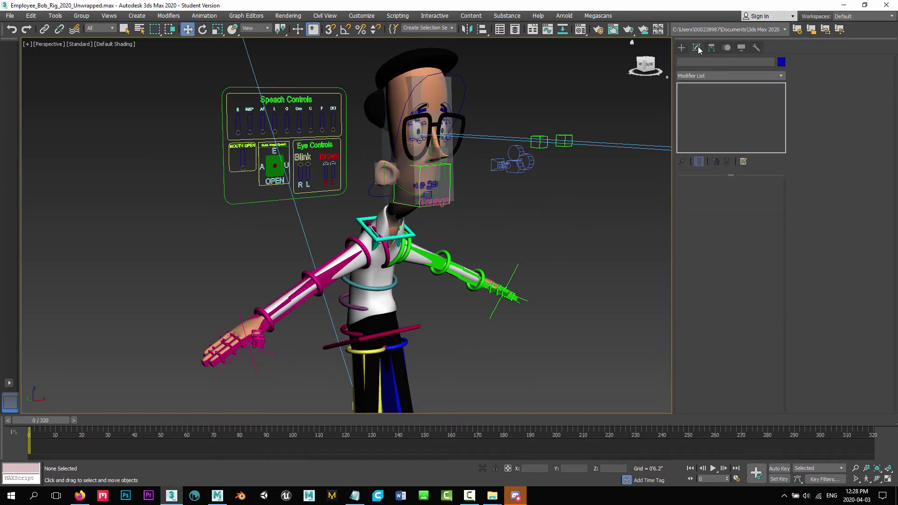
click(416, 74)
click(701, 96)
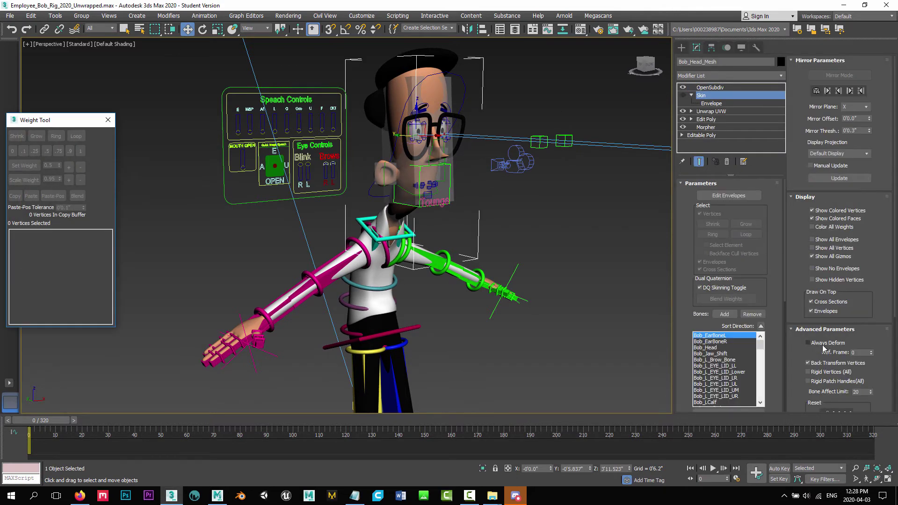
click(823, 345)
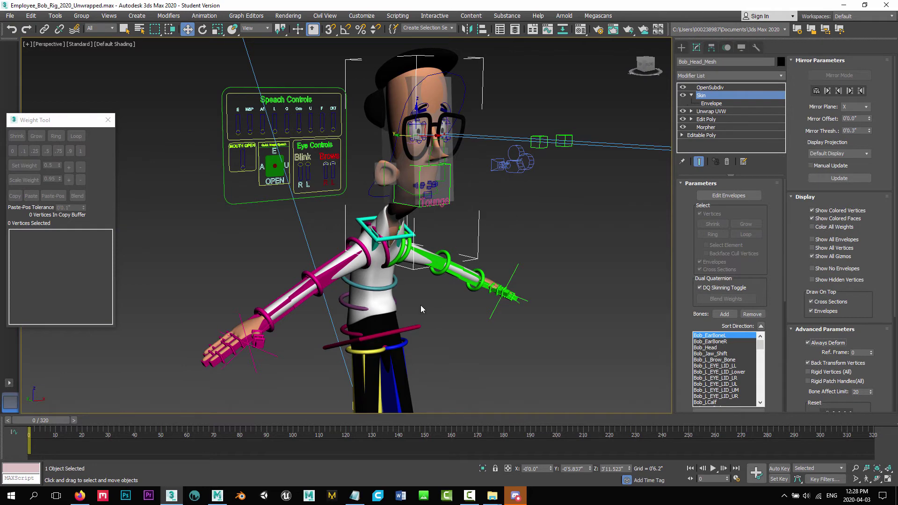
Turn on Always Deform in the body mesh's Skin modifier, and enable that modifier in the stack
middle_drag(420, 309, 429, 219)
click(386, 231)
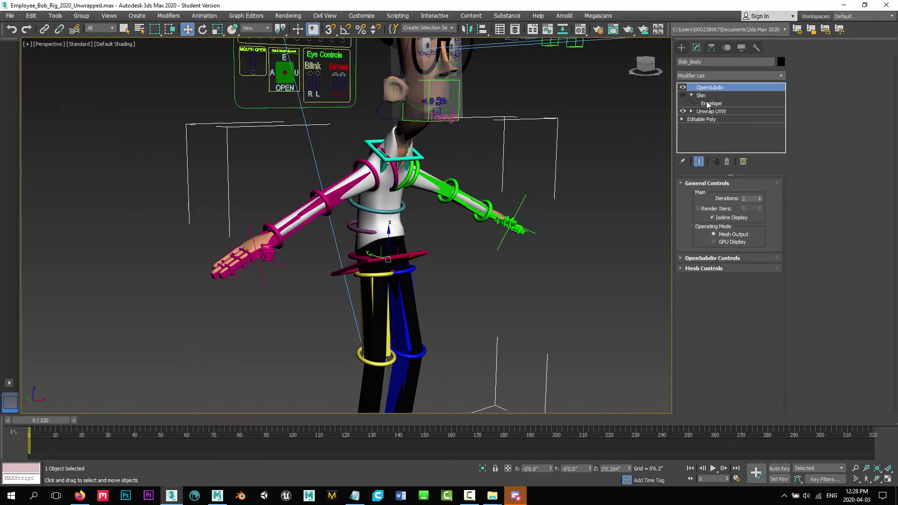
click(706, 96)
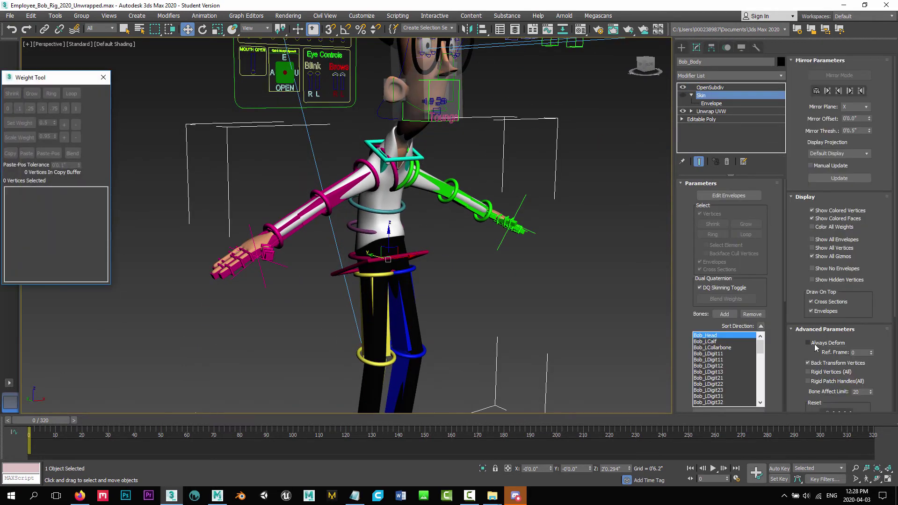
click(812, 344)
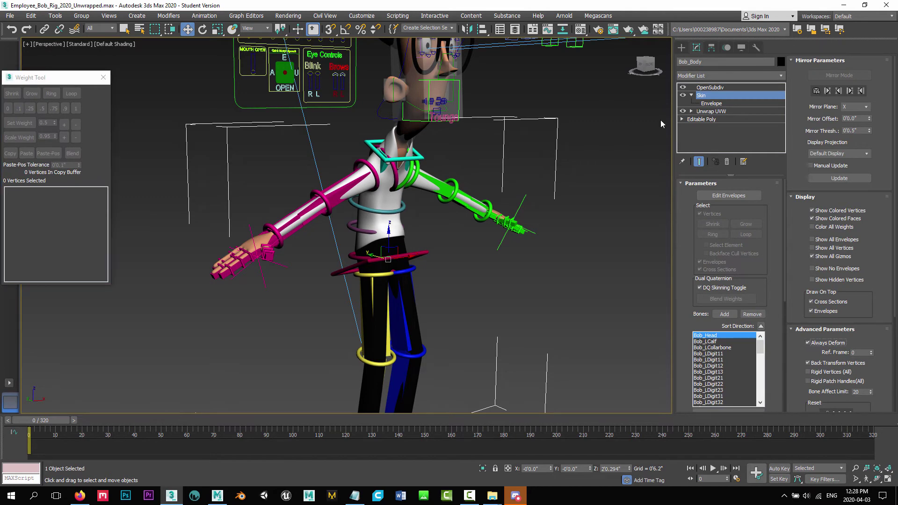
Add a CATMotion layer to the character's CAT parent and switch the rig from setup to animation mode
middle_drag(413, 281, 407, 230)
scroll(407, 232, down, 2)
click(474, 347)
click(432, 362)
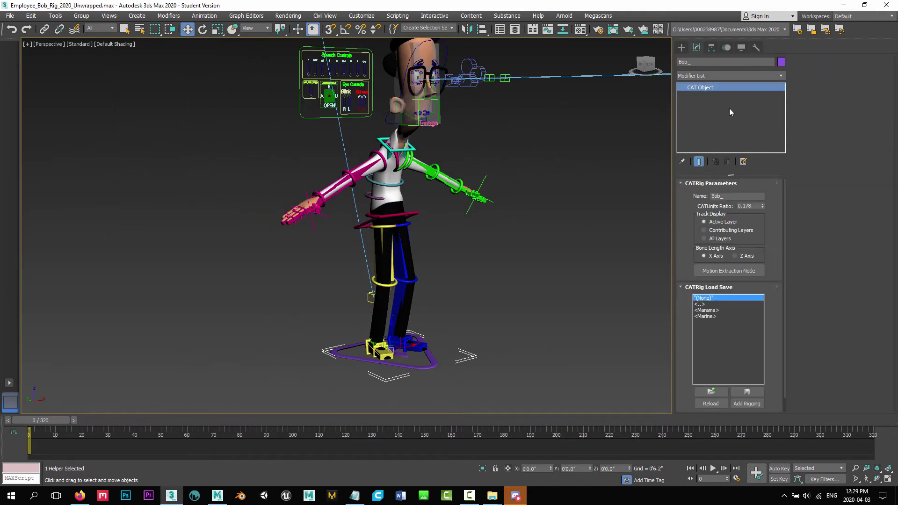
click(726, 47)
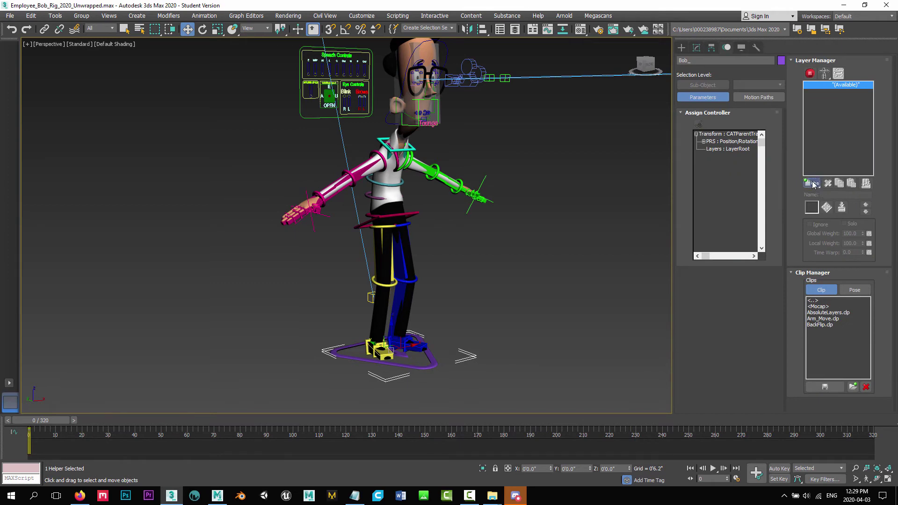
drag(812, 184, 812, 228)
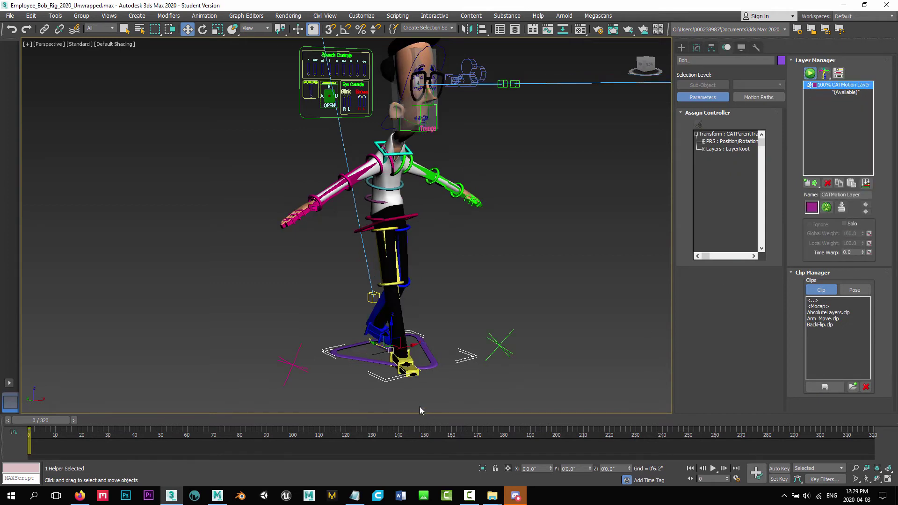
Save the scene in the Bob folder under the new name Employee_Bob_Scaled.max
drag(51, 425, 10, 3)
key(w)
scroll(419, 295, down, 5)
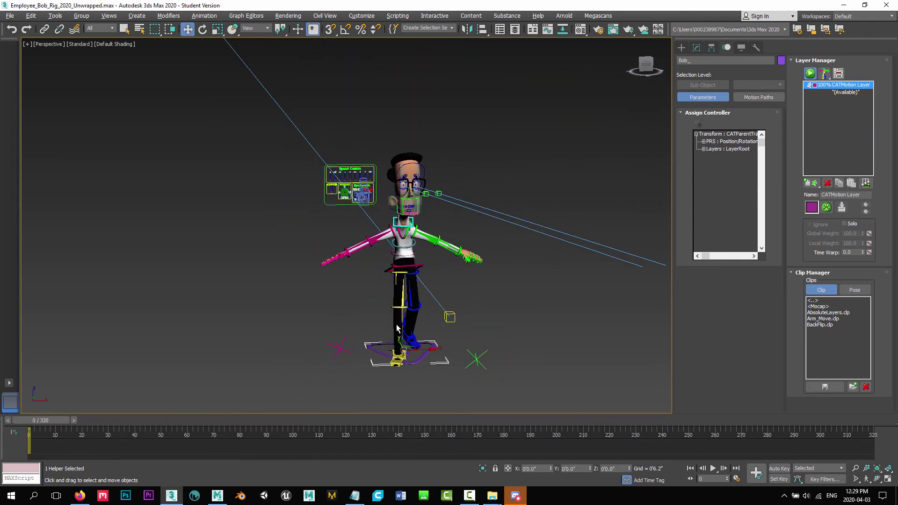
alt+middle_drag(323, 279, 435, 358)
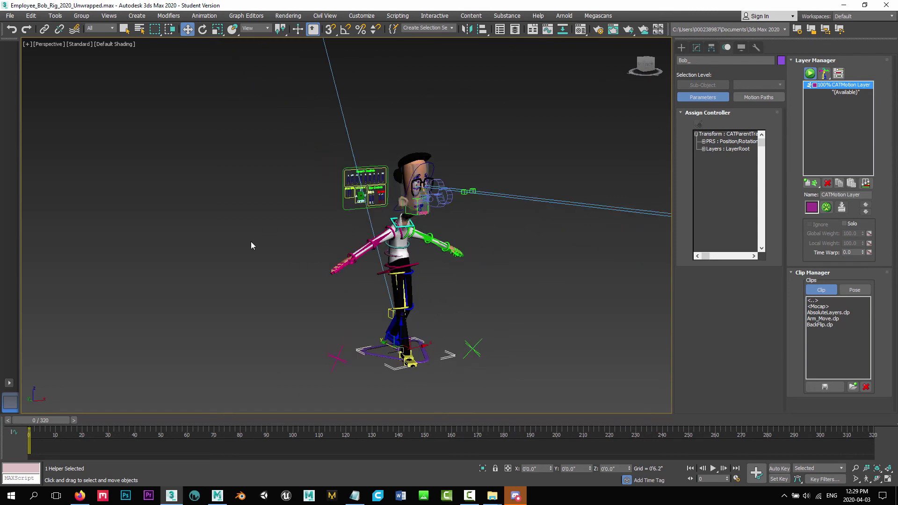
click(10, 17)
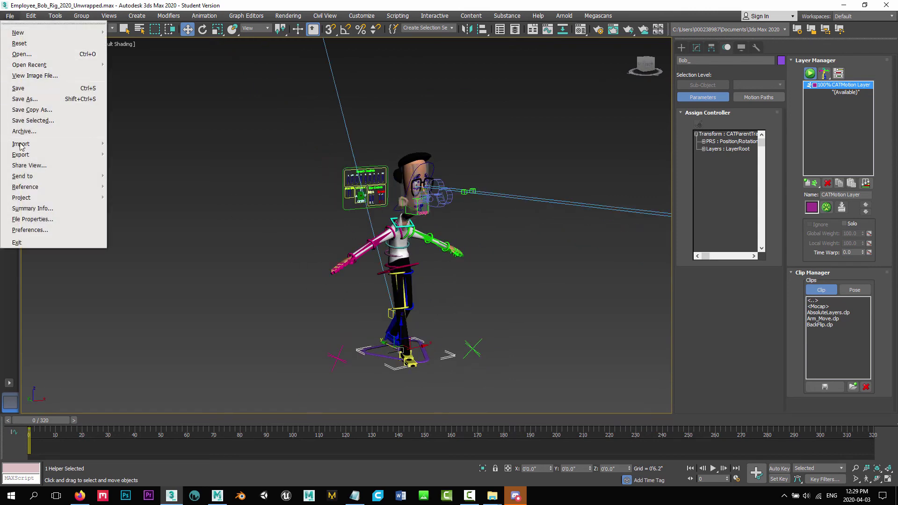
click(30, 100)
click(208, 289)
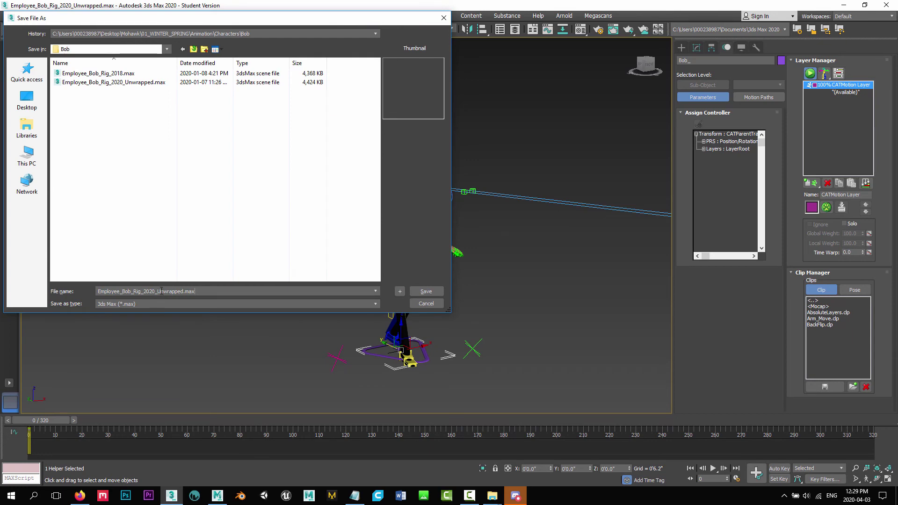
drag(132, 291, 298, 309)
text(Scaled)
click(438, 292)
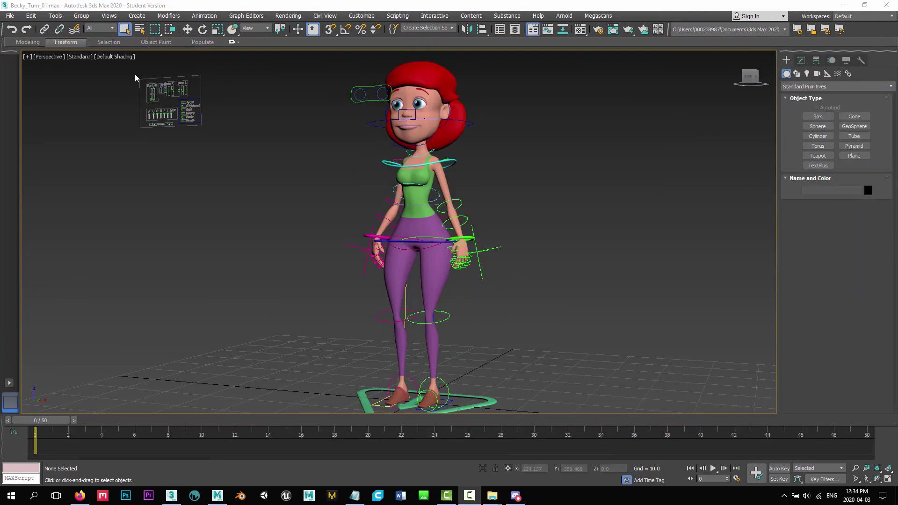
Switch Becky's CAT rig to setup mode and move the whole character about 51 units along X
scroll(335, 307, down, 2)
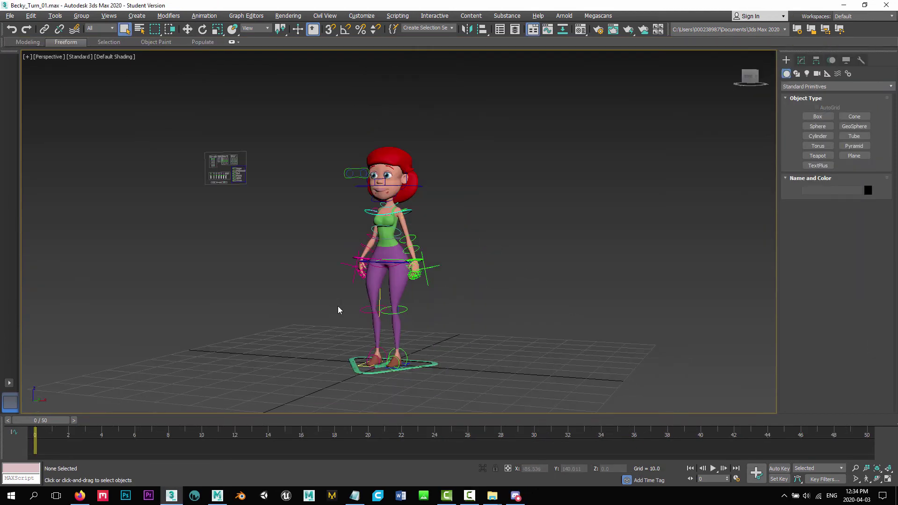
alt+middle_drag(338, 309, 427, 352)
click(432, 359)
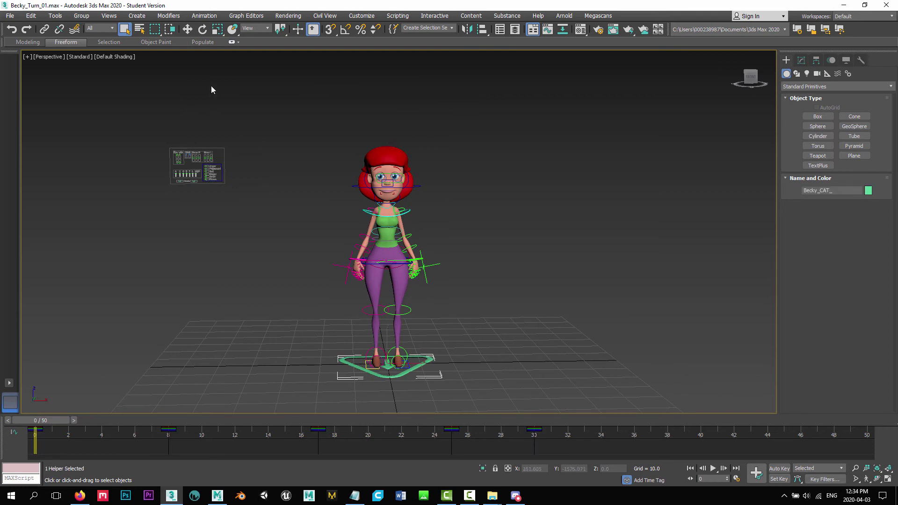
click(188, 30)
drag(412, 364, 437, 363)
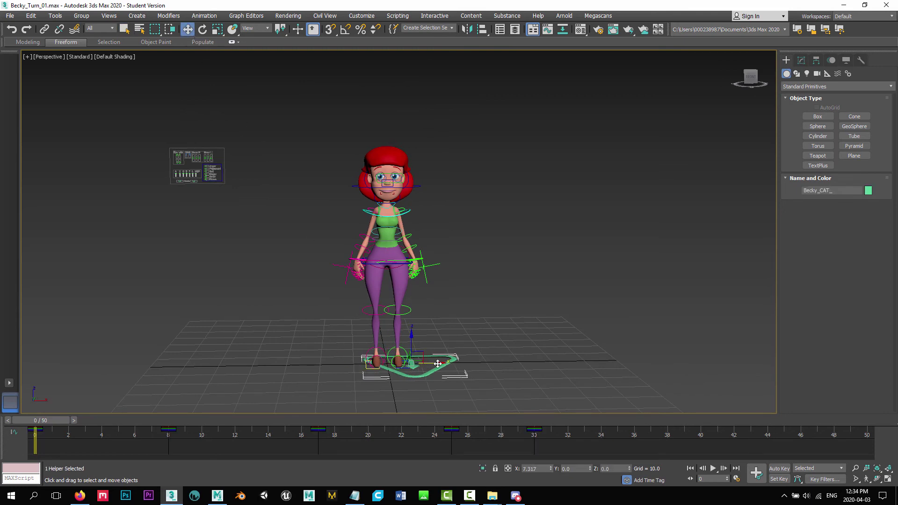
key(ctrl+z)
click(831, 60)
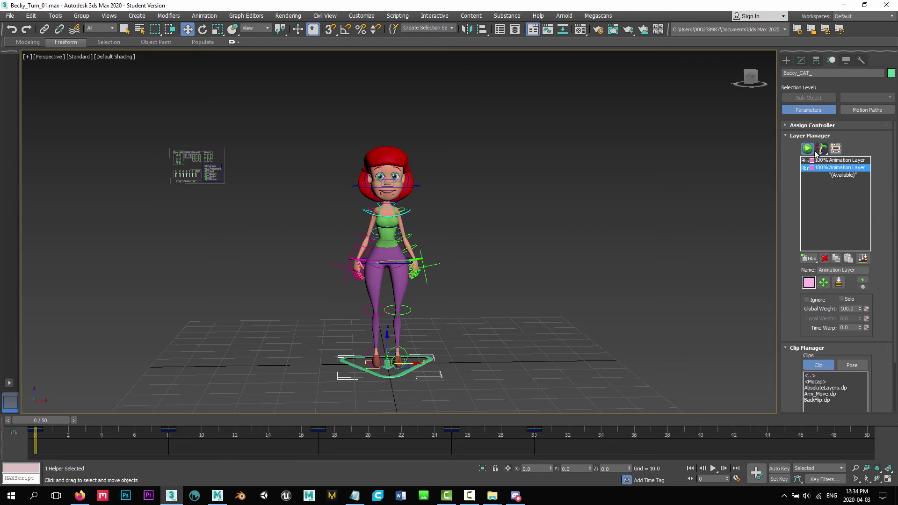
drag(411, 363, 580, 365)
Start merging Employee_Bob_Scaled.max from the recently used Bob folder into the Becky scene
click(9, 15)
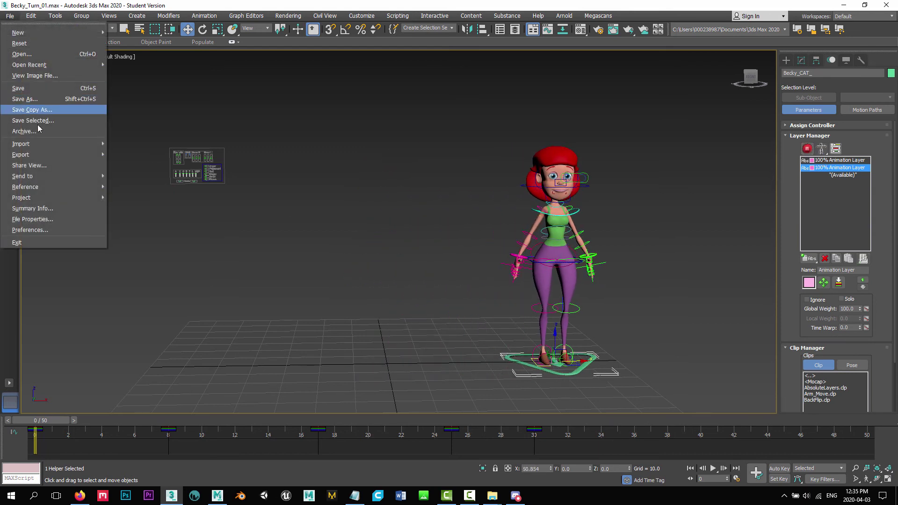
mouse_move(38, 144)
click(143, 155)
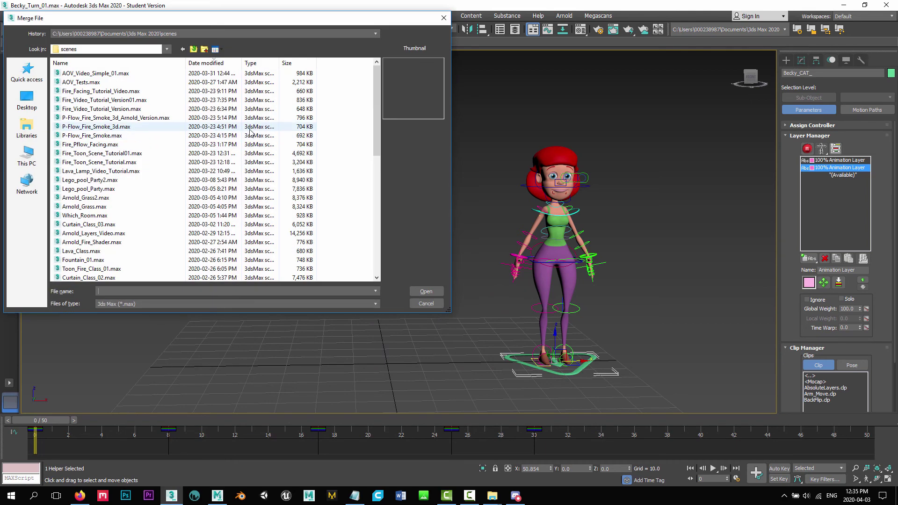
click(262, 34)
click(263, 48)
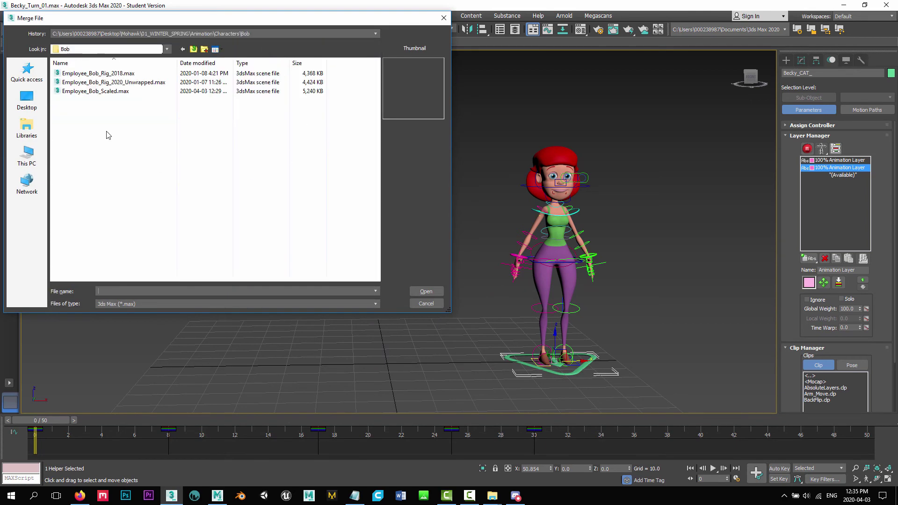
click(108, 91)
click(442, 290)
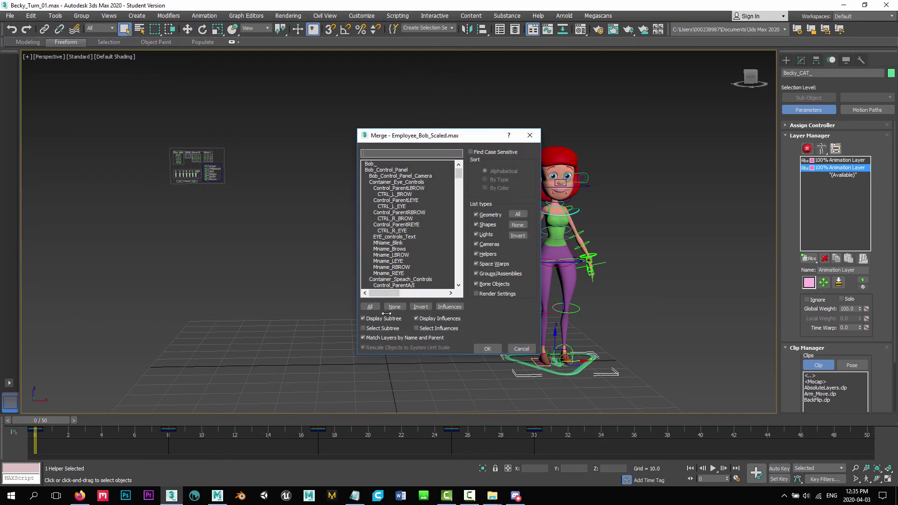
Merge all objects of the Bob file, deleting the old duplicates such as Spot001 and auto-renaming Rectangle003
click(369, 307)
click(494, 349)
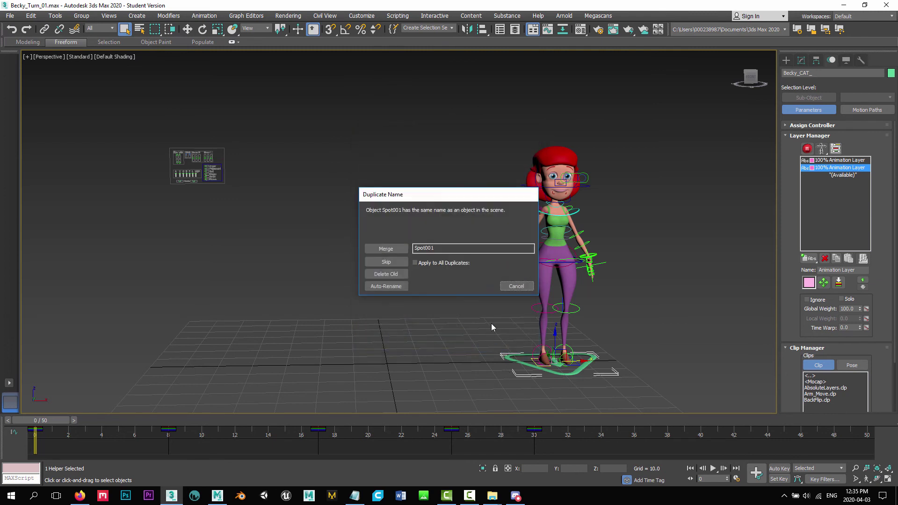
click(397, 274)
click(395, 274)
click(398, 273)
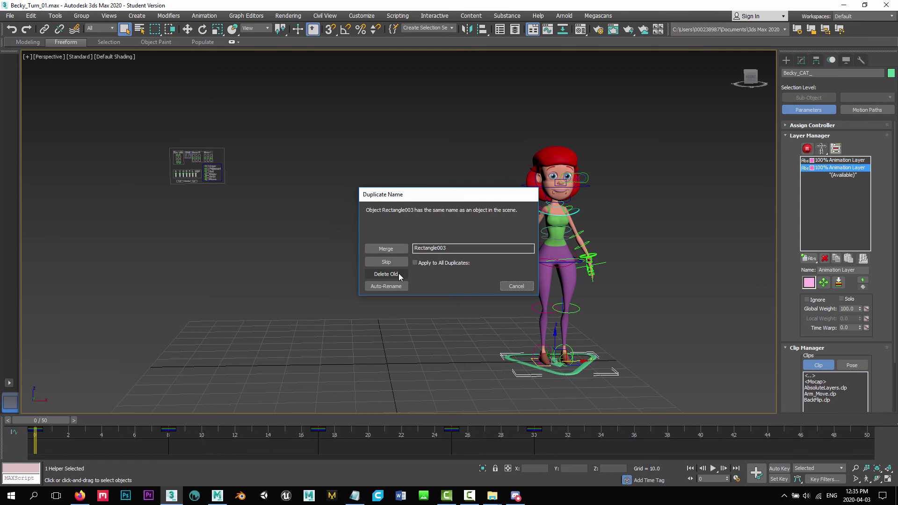
click(399, 286)
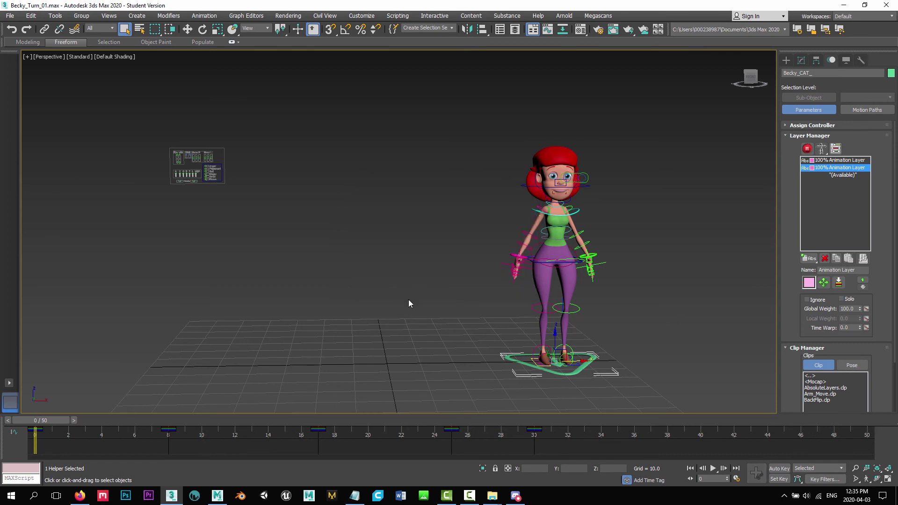
Scrub the timeline and compare the merged Bob's size with Becky's from several angles
click(491, 310)
alt+middle_drag(390, 373, 288, 462)
mouse_move(49, 421)
mouse_down()
mouse_move(745, 419)
mouse_move(32, 419)
mouse_up()
alt+middle_drag(525, 296, 705, 314)
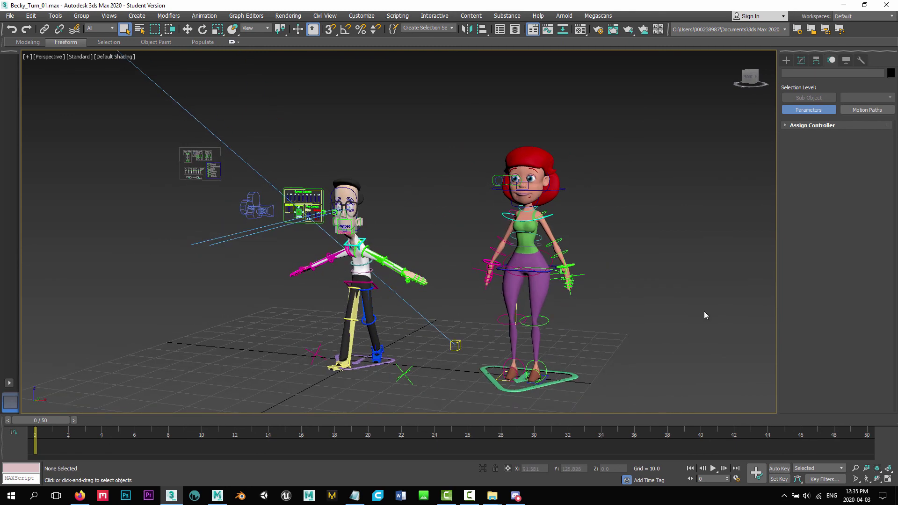
alt+middle_drag(412, 346, 389, 318)
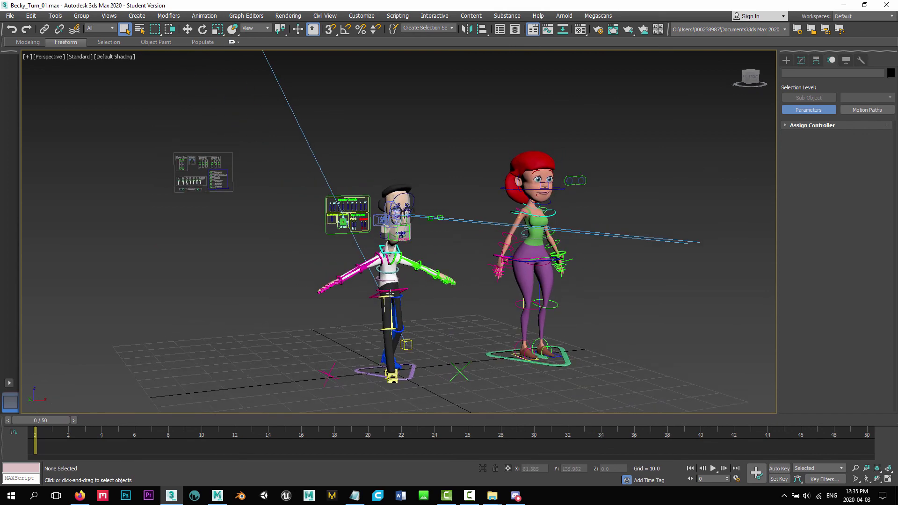
Select Bob's body mesh and inspect its modifier stack and fit on the rig
scroll(389, 292, up, 5)
click(395, 235)
click(801, 60)
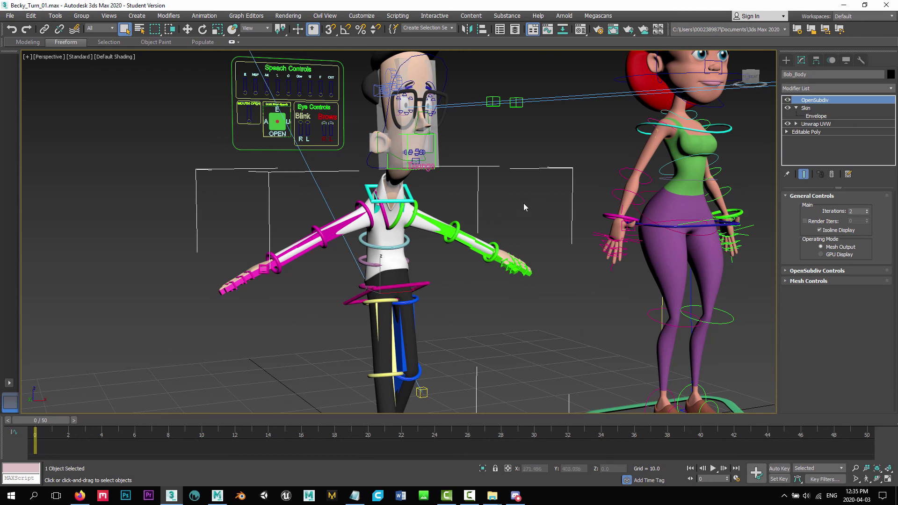
scroll(517, 251, down, 3)
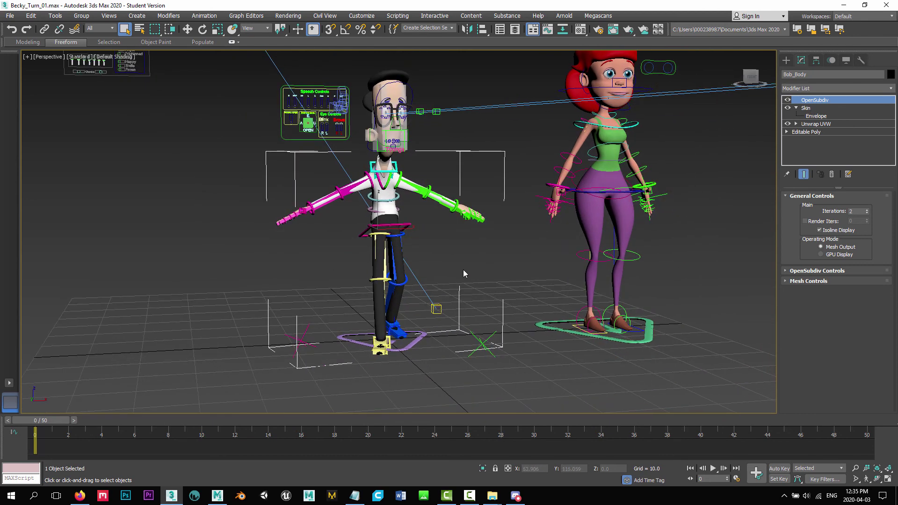